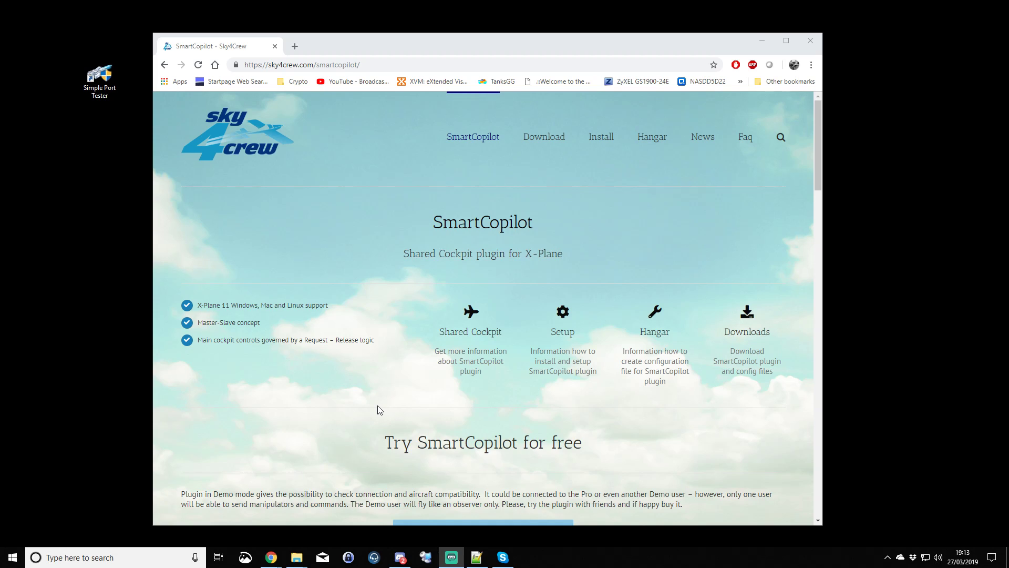
# Step: Search the web in a new tab for port forwarding netgear d7000v2 and highlight the steps in the featured result
pyautogui.click(295, 46)
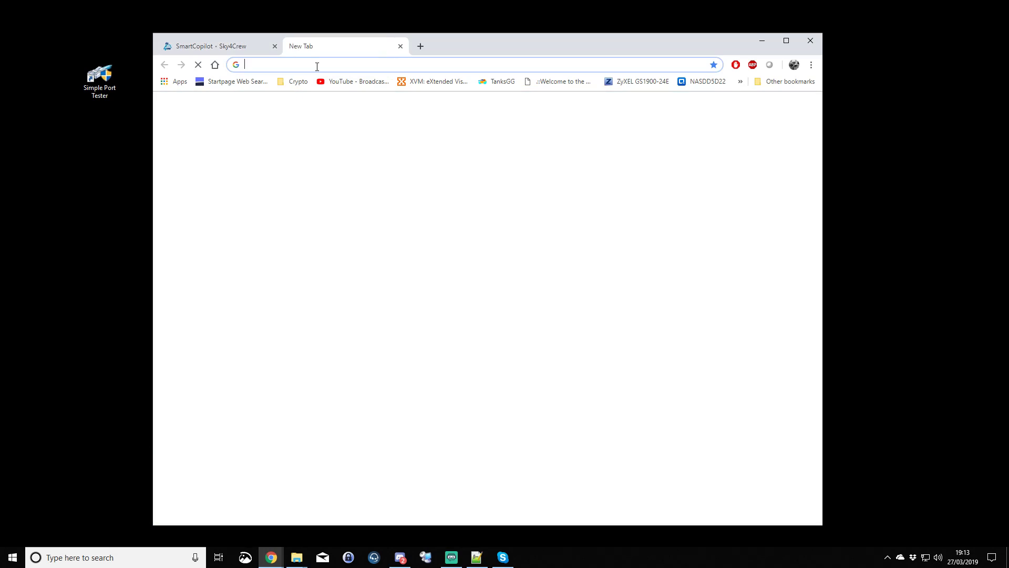
pyautogui.write('port ')
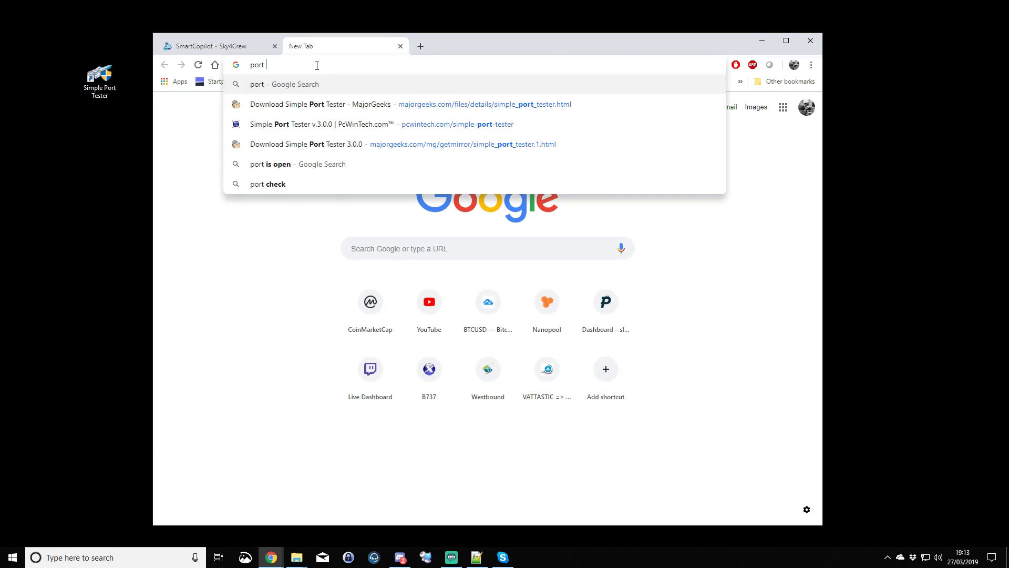
pyautogui.write('forwarding')
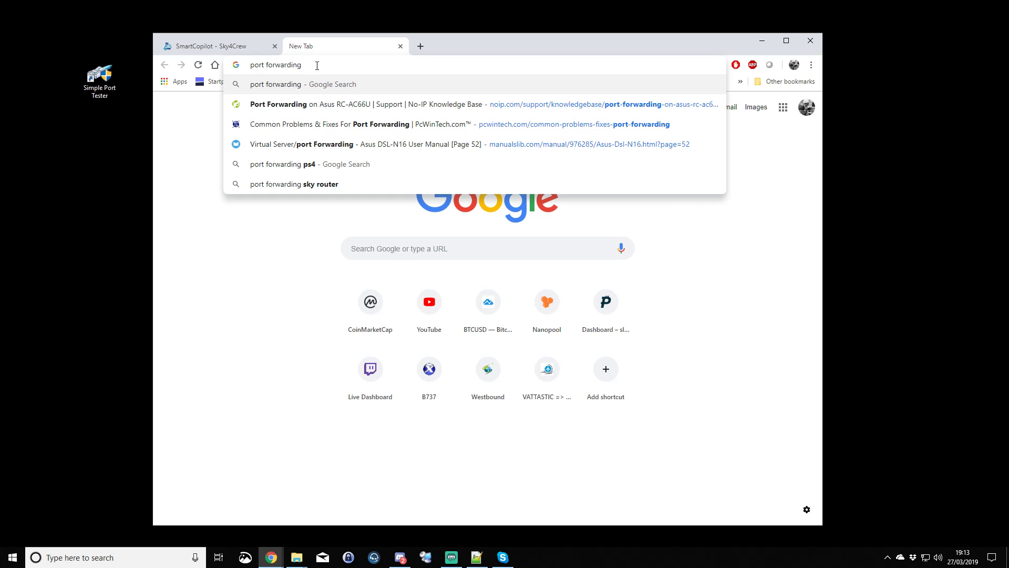
pyautogui.write('netgra')
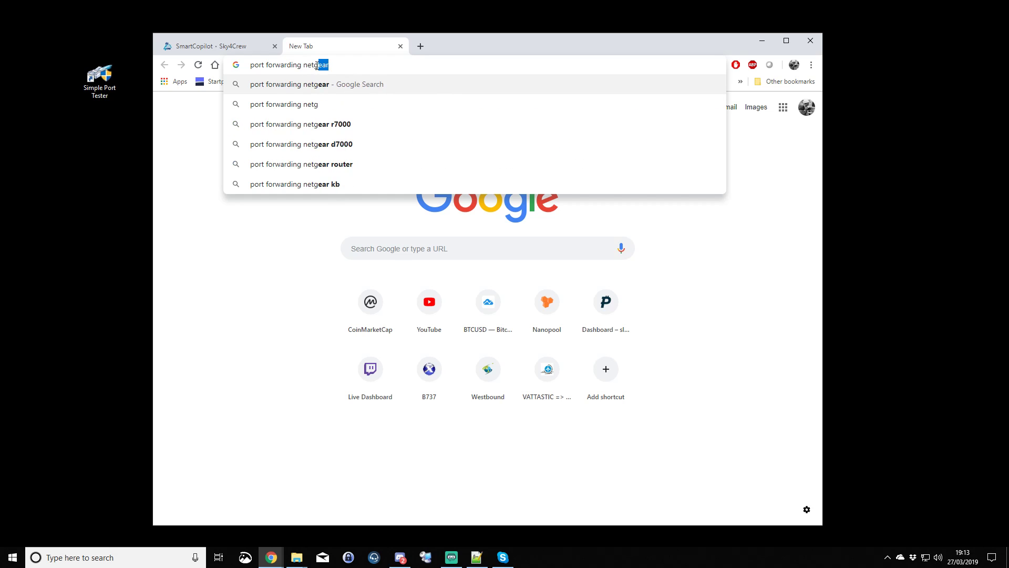
pyautogui.press('BackSpace')
pyautogui.press('BackSpace')
pyautogui.write('ear')
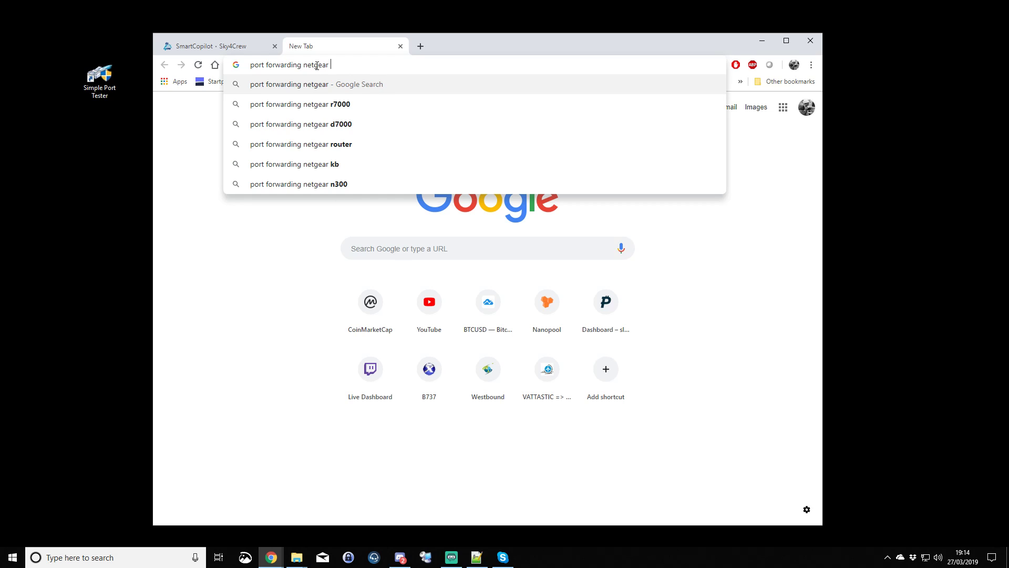
pyautogui.write(' d7000')
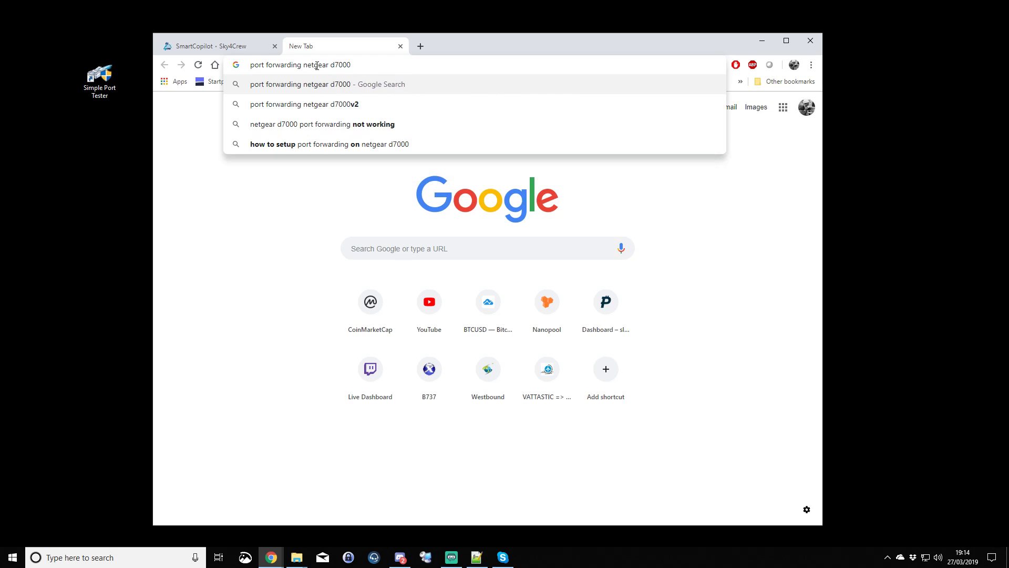
pyautogui.press('Down')
pyautogui.press('Return')
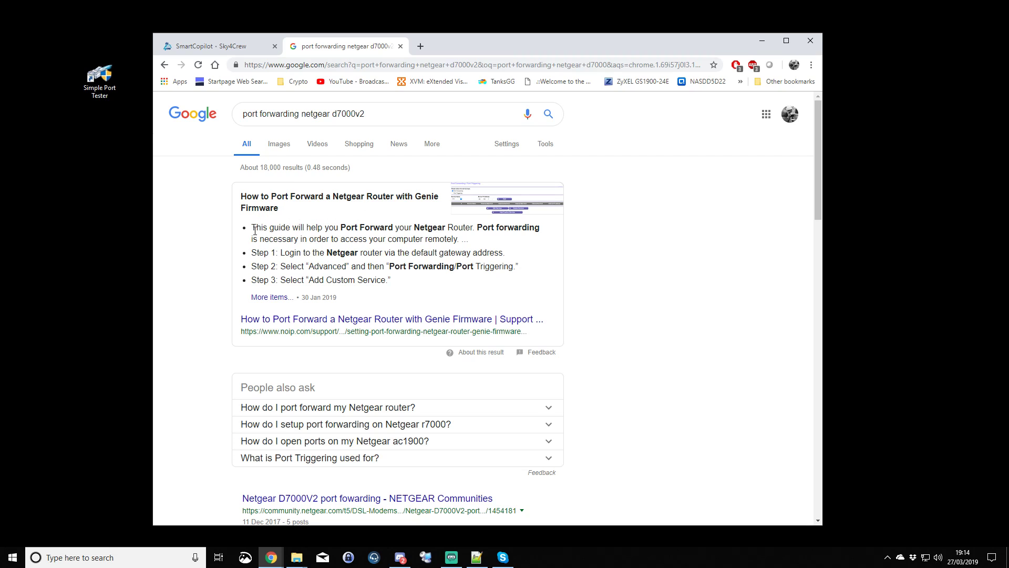
pyautogui.moveTo(254, 229); pyautogui.dragTo(438, 279)
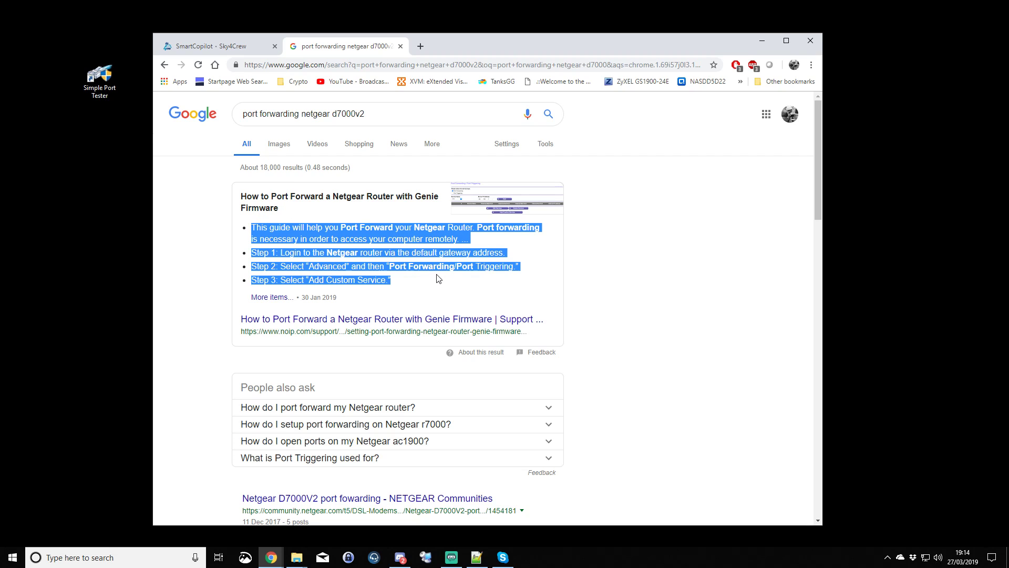
# Step: Change the search to port forwarding sky router and run it
pyautogui.click(351, 113)
pyautogui.moveTo(367, 114); pyautogui.dragTo(300, 113)
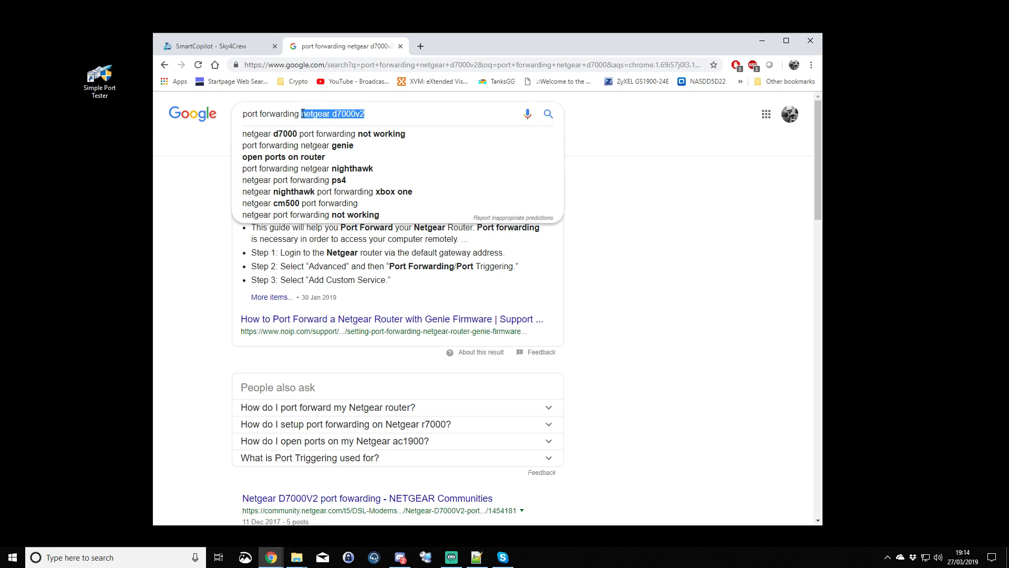
pyautogui.write('sky')
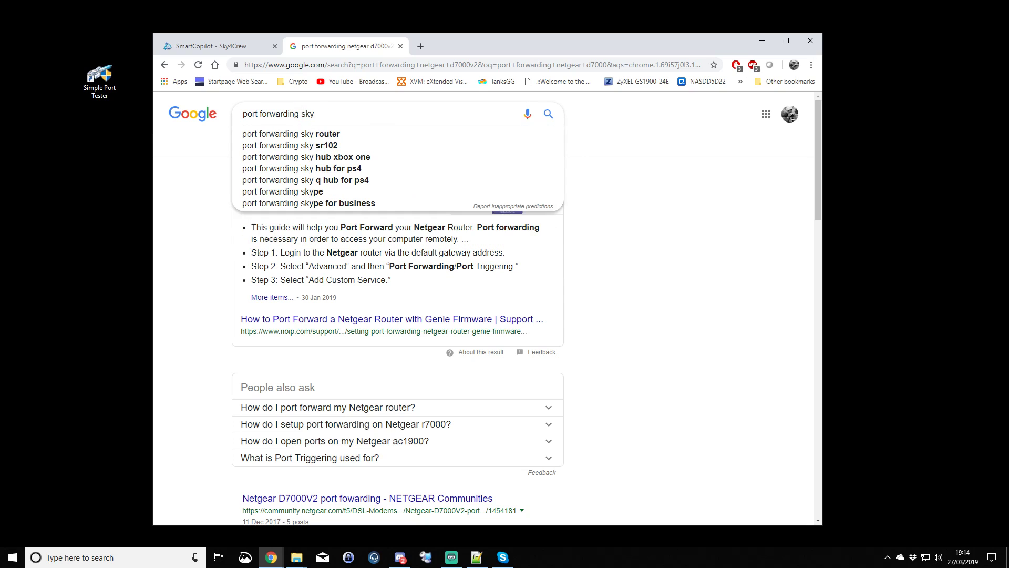
pyautogui.press('Down')
pyautogui.press('Return')
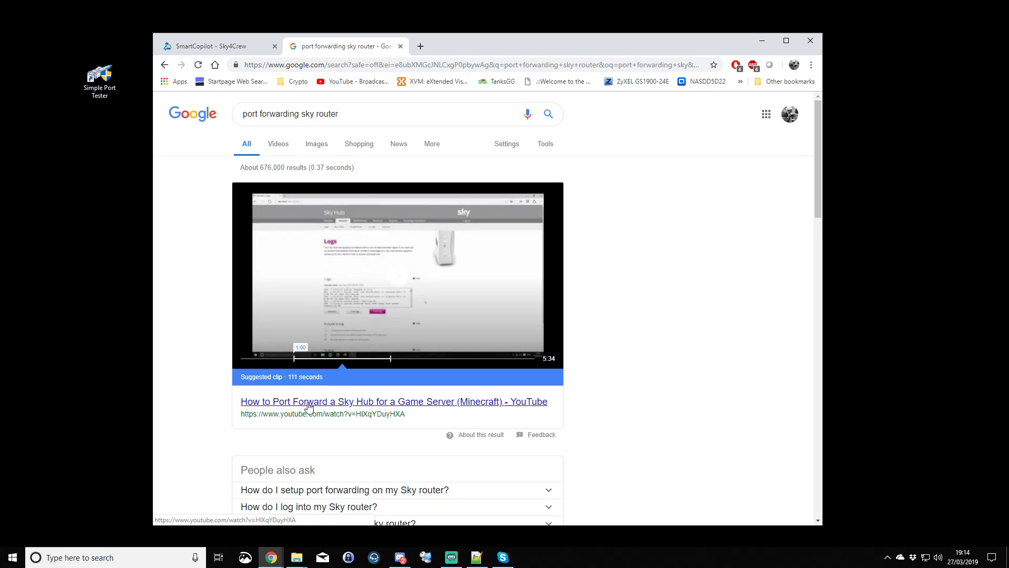
# Step: Replace the search text with the port number 56897, without running the search
pyautogui.moveTo(341, 113); pyautogui.dragTo(303, 113)
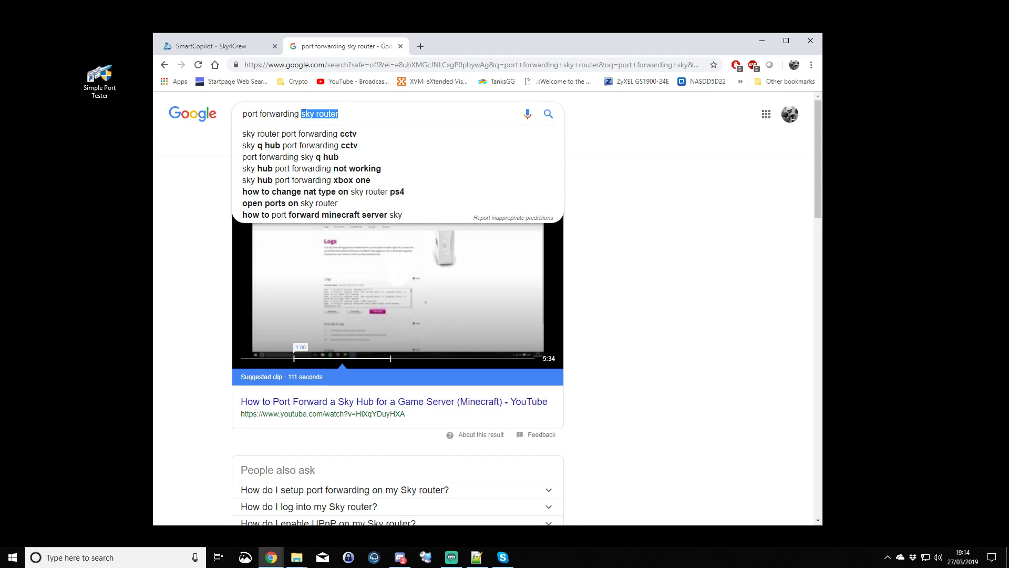
pyautogui.press('BackSpace')
pyautogui.press('BackSpace')
pyautogui.press('BackSpace')
pyautogui.press('BackSpace')
pyautogui.press('BackSpace')
pyautogui.press('BackSpace')
pyautogui.press('BackSpace')
pyautogui.press('BackSpace')
pyautogui.press('BackSpace')
pyautogui.press('BackSpace')
pyautogui.press('BackSpace')
pyautogui.press('BackSpace')
pyautogui.press('BackSpace')
pyautogui.press('BackSpace')
pyautogui.press('BackSpace')
pyautogui.press('BackSpace')
pyautogui.press('BackSpace')
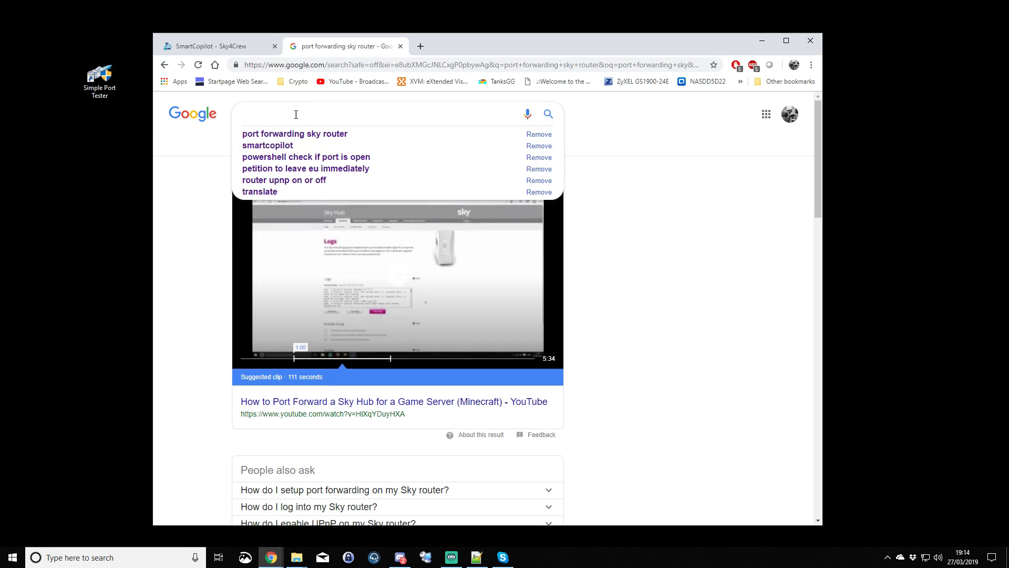
pyautogui.click(671, 273)
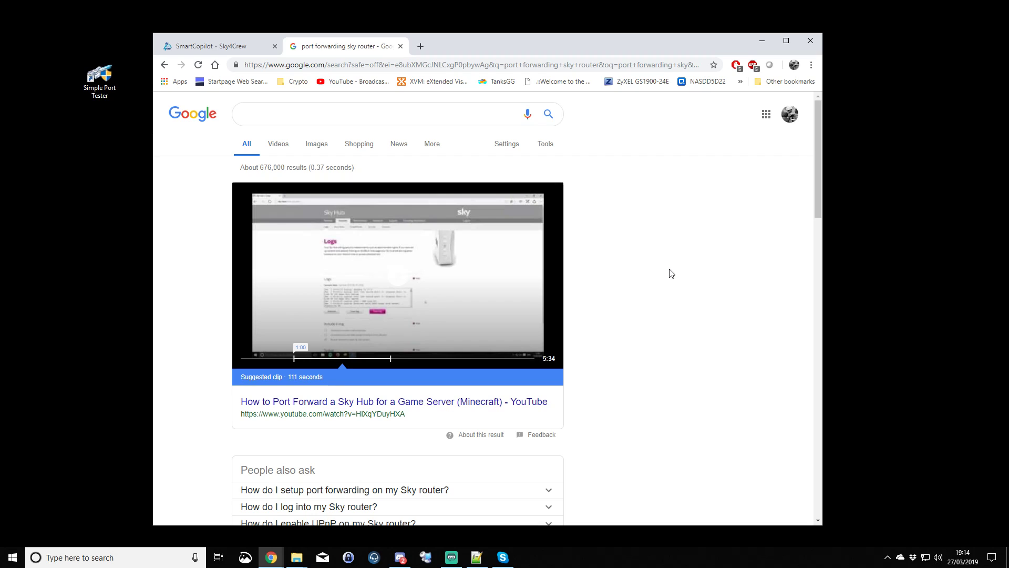
pyautogui.click(282, 115)
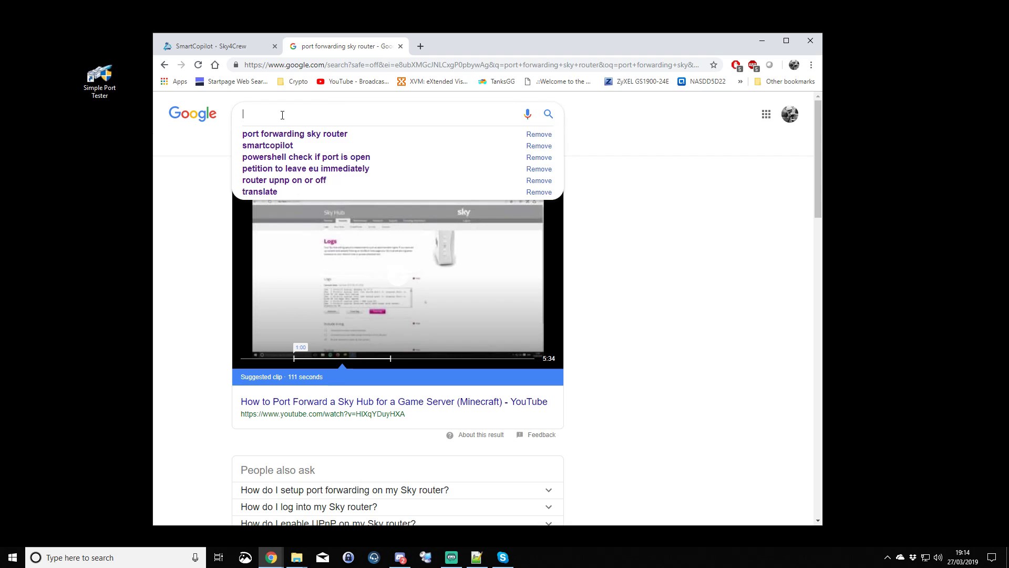
pyautogui.write('56897')
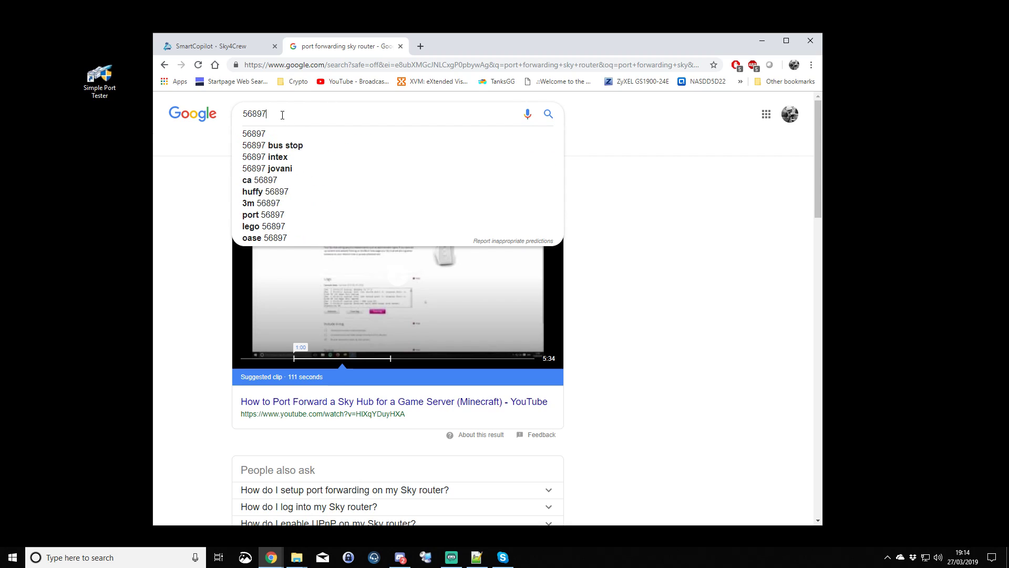
pyautogui.moveTo(282, 115); pyautogui.dragTo(244, 115)
pyautogui.click(650, 274)
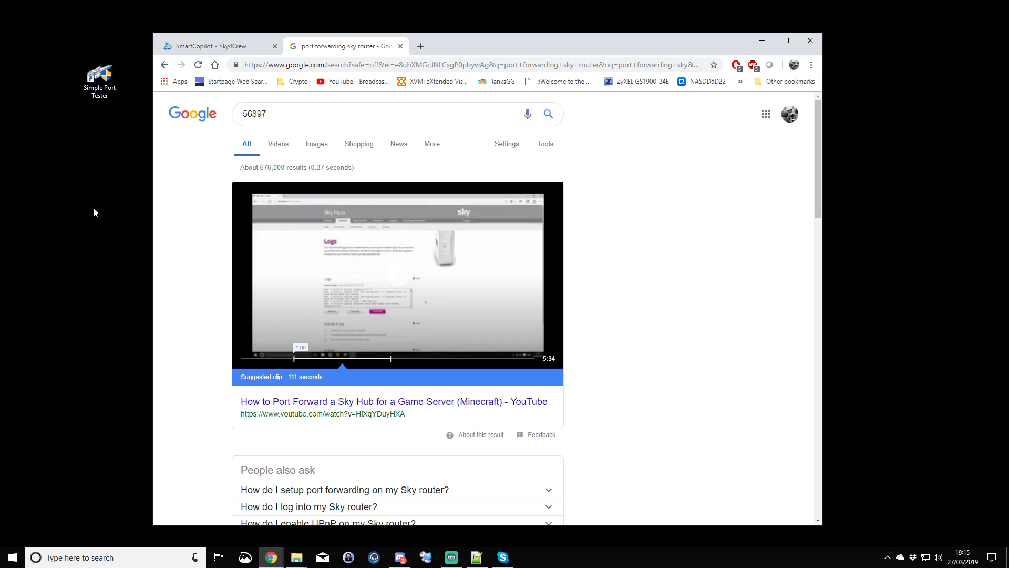
# Step: Search the web for simple port tester
pyautogui.click(99, 76)
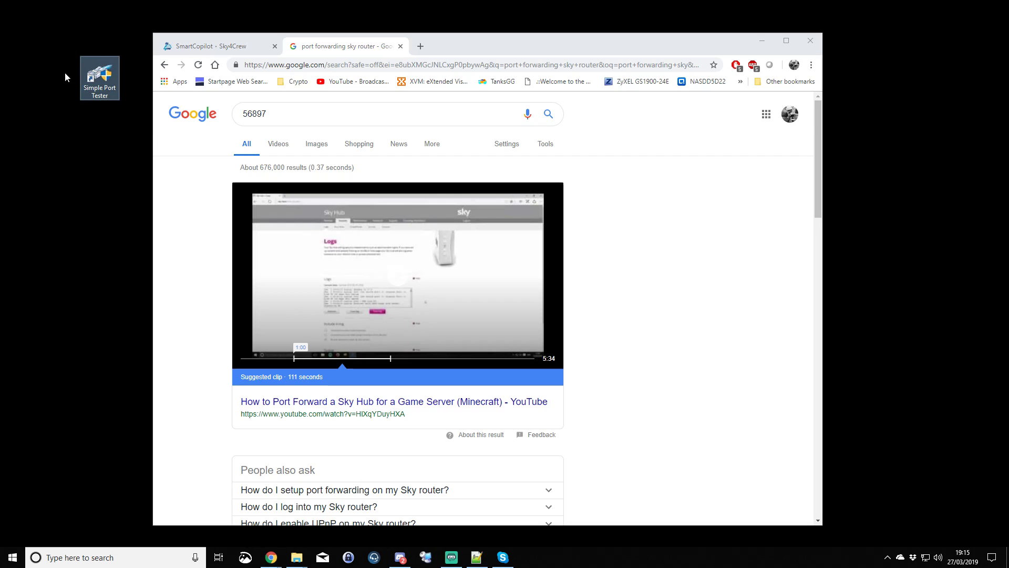
pyautogui.click(124, 35)
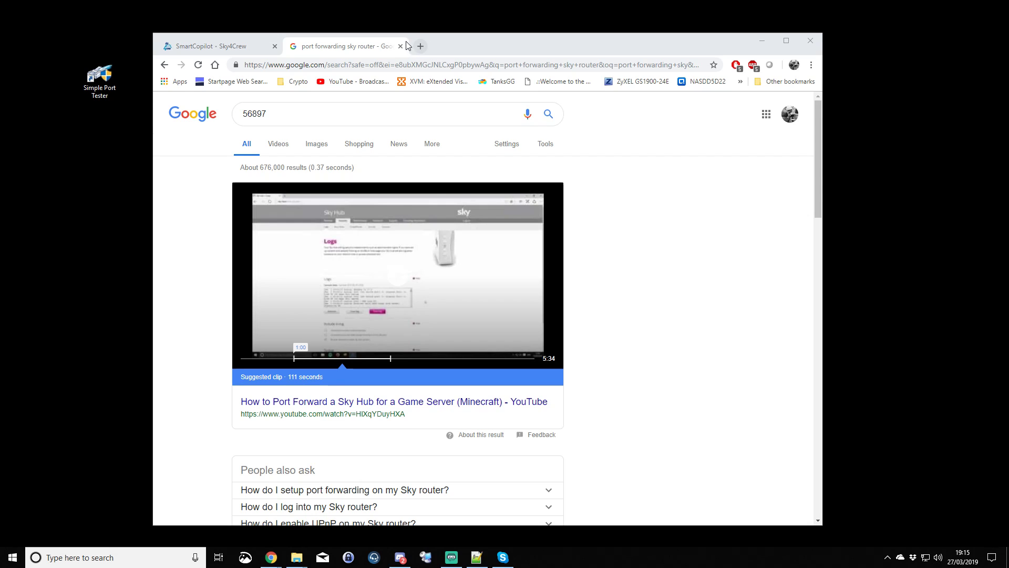
pyautogui.click(415, 63)
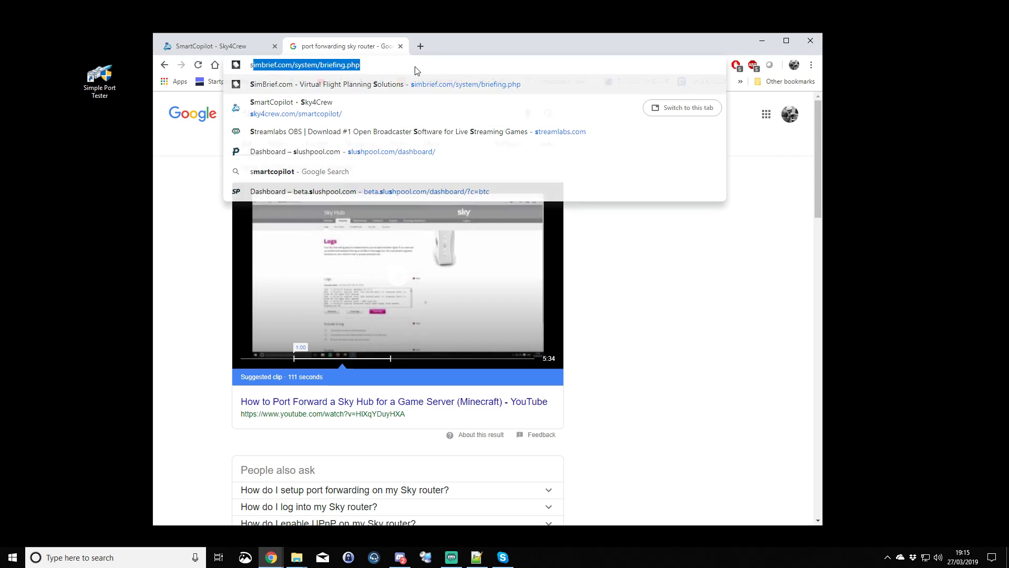
pyautogui.write('simple port ')
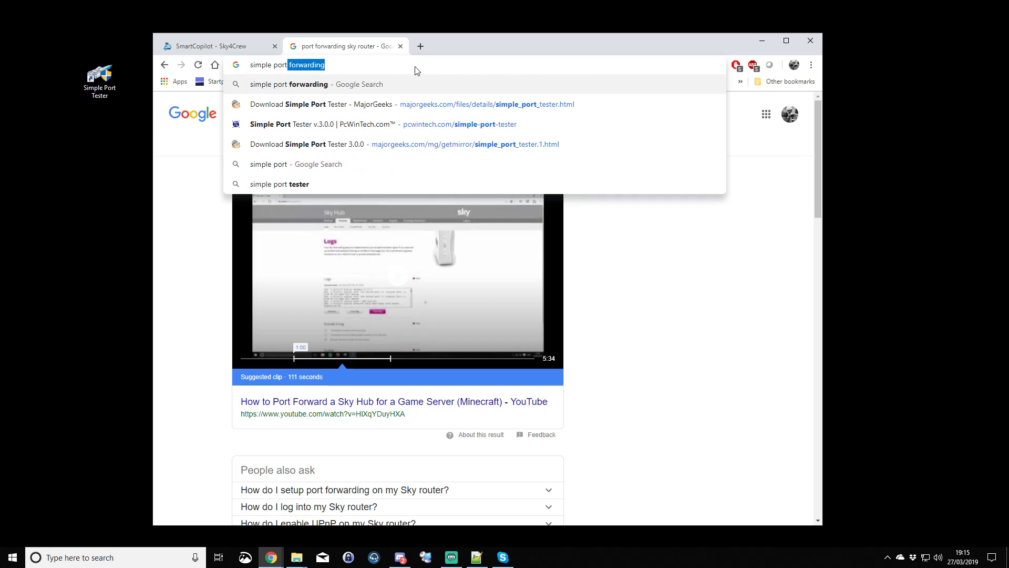
pyautogui.write('tester')
pyautogui.press('Return')
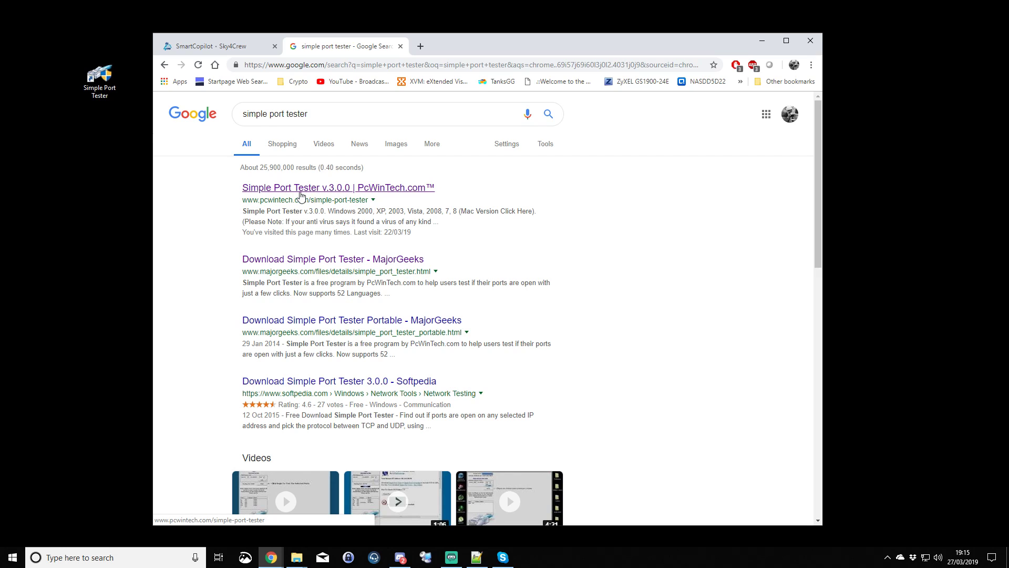
# Step: Open the PcWinTech.com page for Simple Port Tester v.3.0.0 from the search results and highlight its title
pyautogui.click(313, 261)
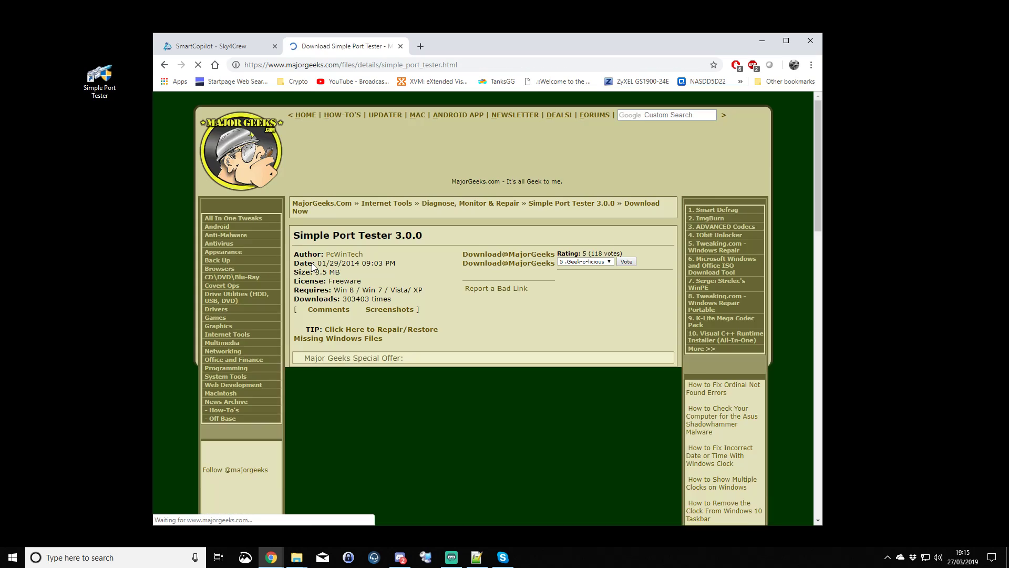
pyautogui.hotkey('alt', 'Left')
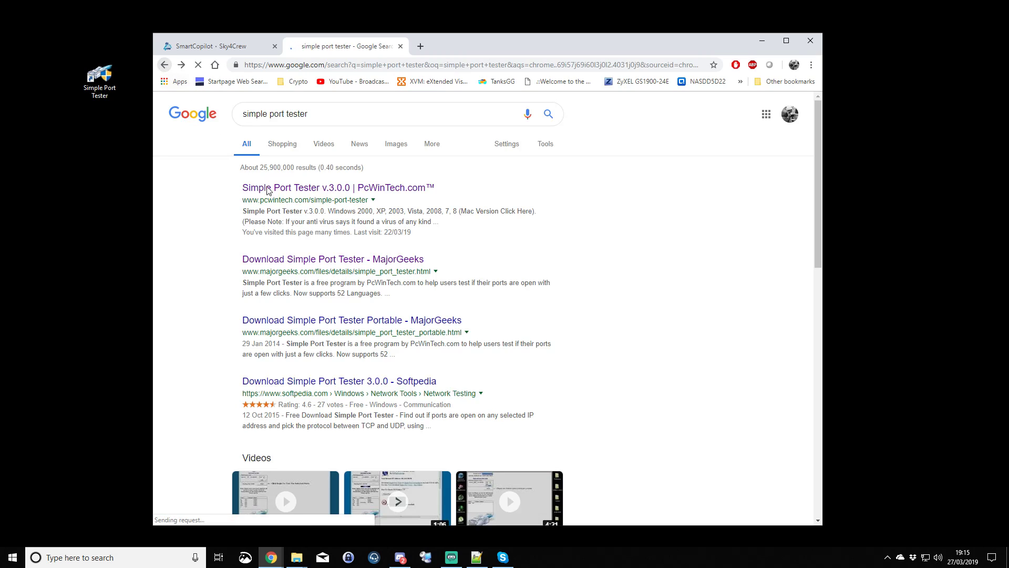
pyautogui.click(329, 187)
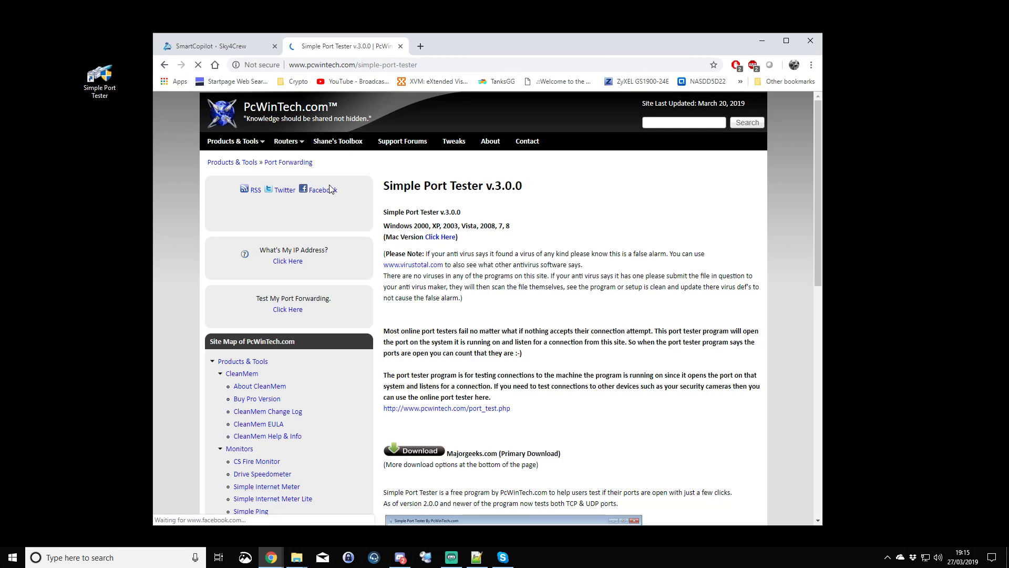
pyautogui.moveTo(392, 186); pyautogui.dragTo(518, 182)
pyautogui.click(548, 195)
pyautogui.moveTo(389, 188); pyautogui.dragTo(523, 187)
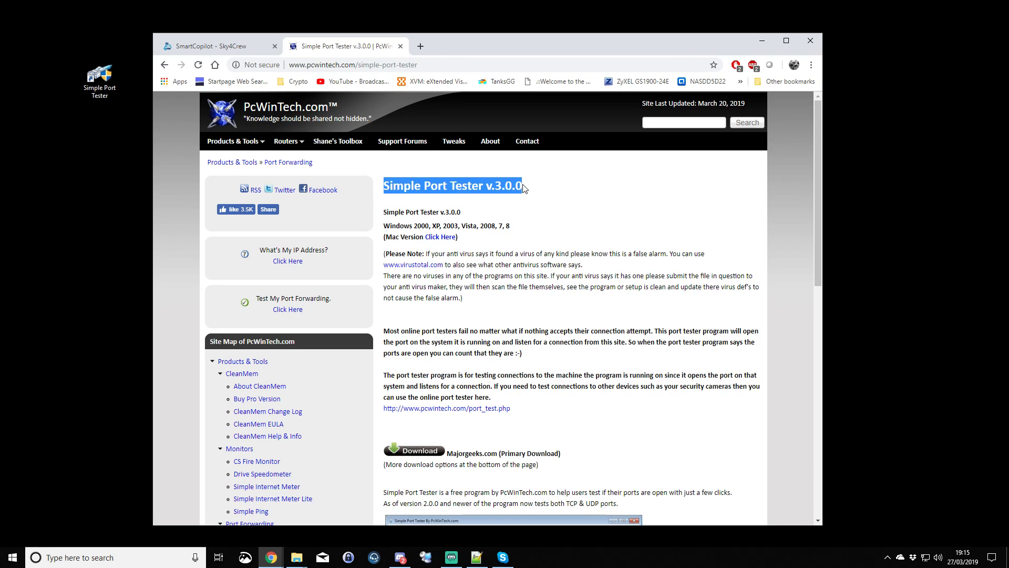
pyautogui.click(579, 229)
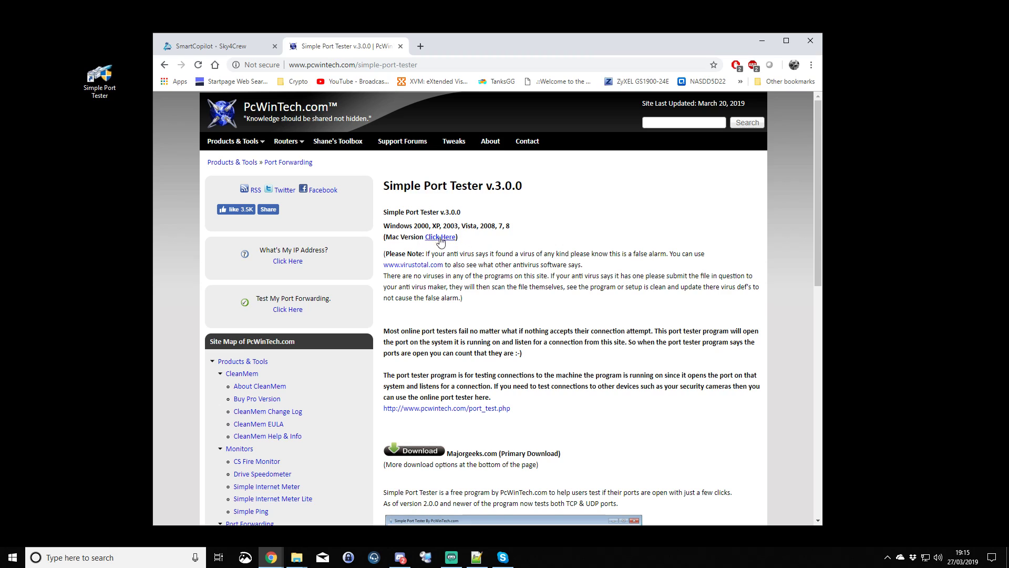
# Step: View the MajorGeeks primary download page linked from the PcWinTech page and return to the search results
pyautogui.scroll(-2, 573, 231)
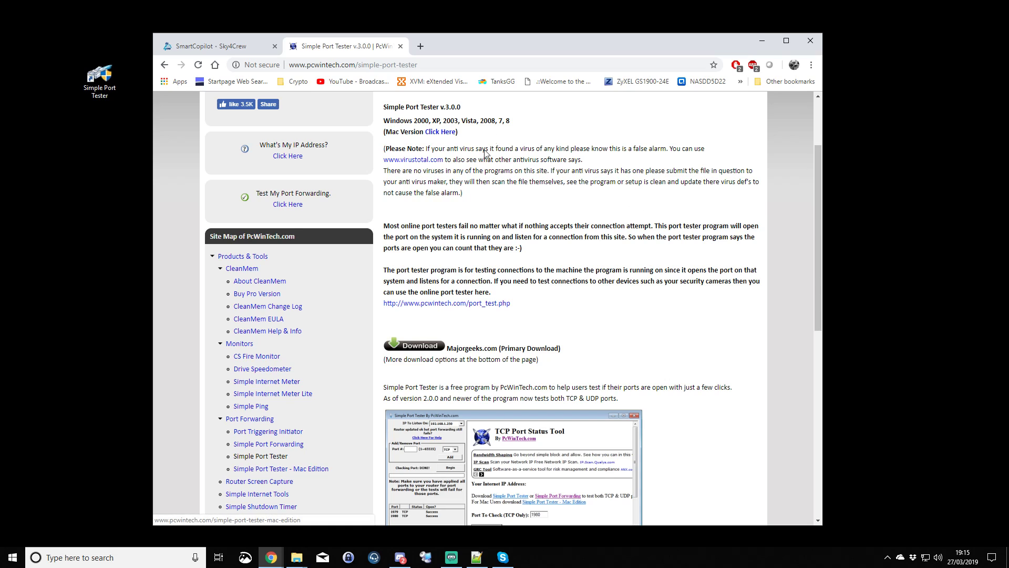
pyautogui.click(420, 347)
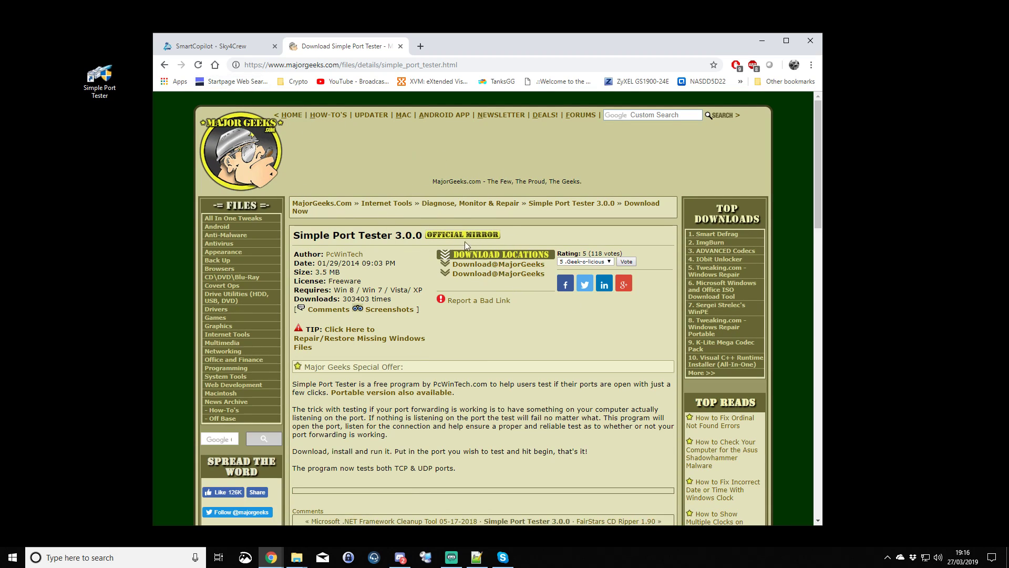
pyautogui.click(164, 65)
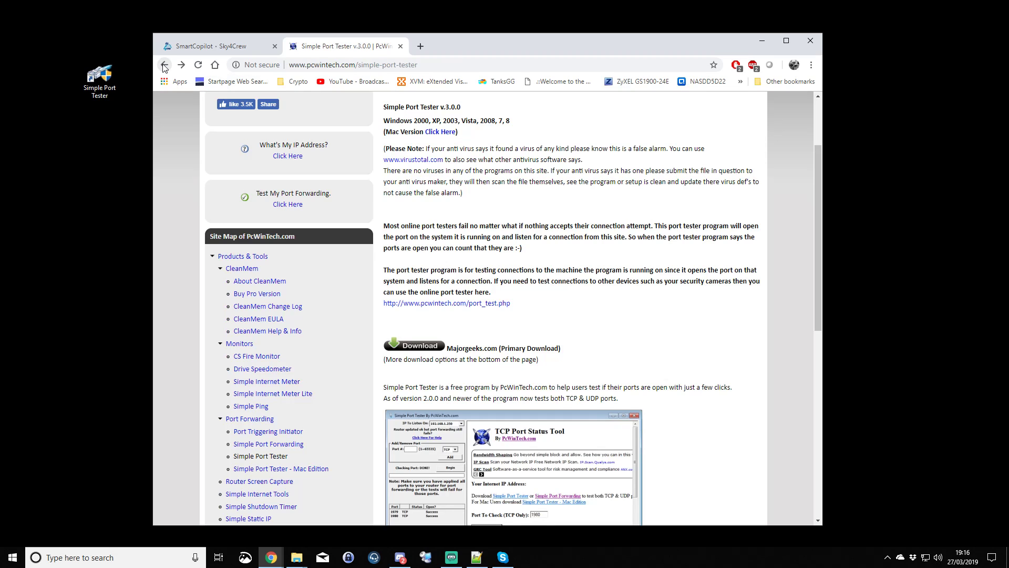
pyautogui.click(164, 64)
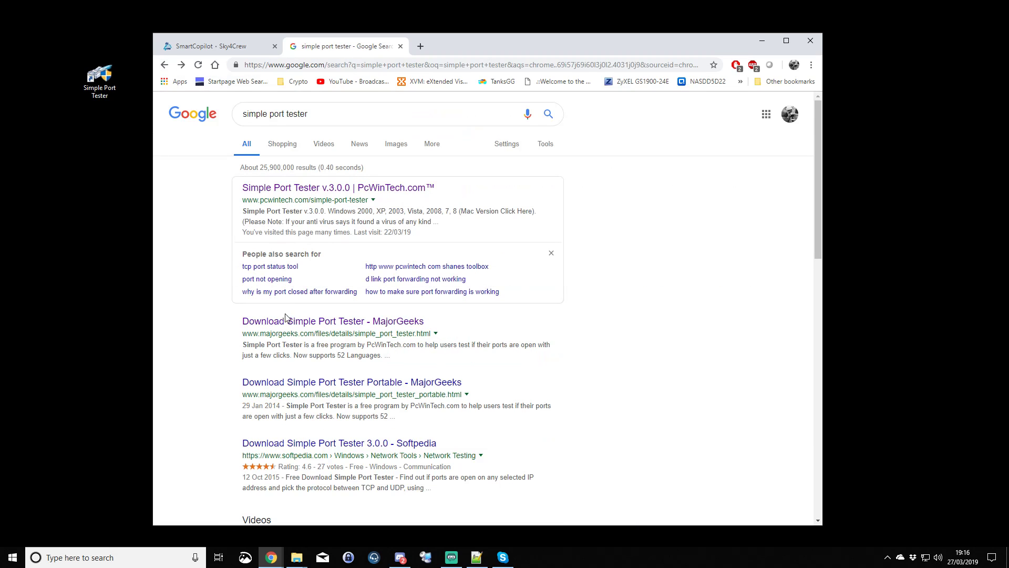
# Step: Open the MajorGeeks Simple Port Tester page and start the download from its first download location
pyautogui.click(293, 324)
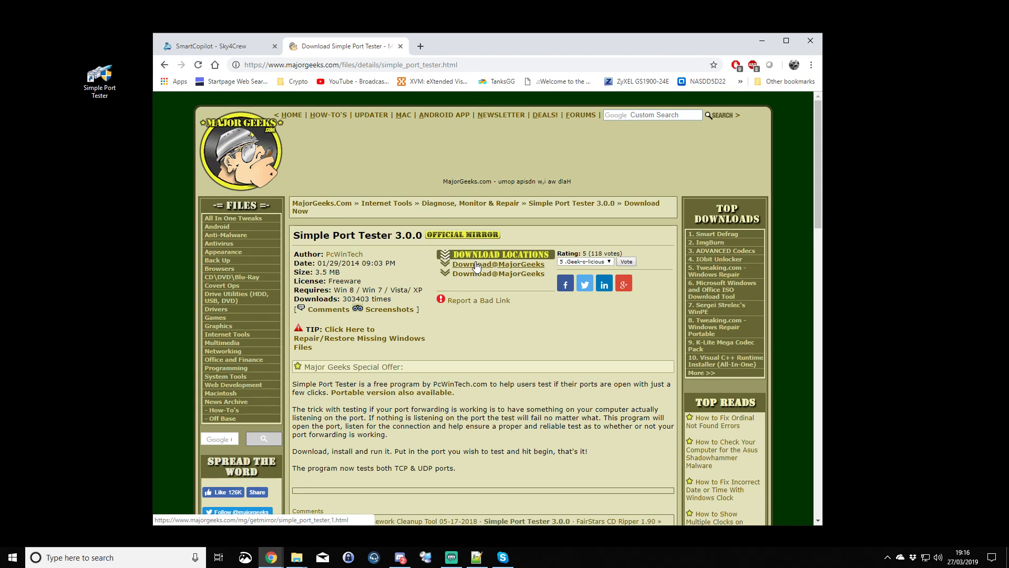
pyautogui.click(475, 267)
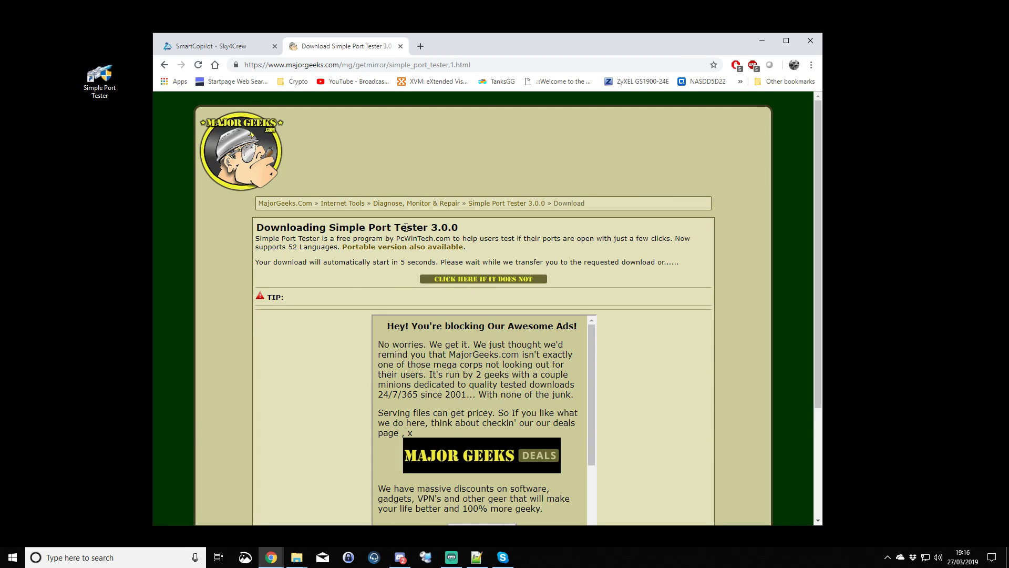
pyautogui.moveTo(263, 262); pyautogui.dragTo(455, 261)
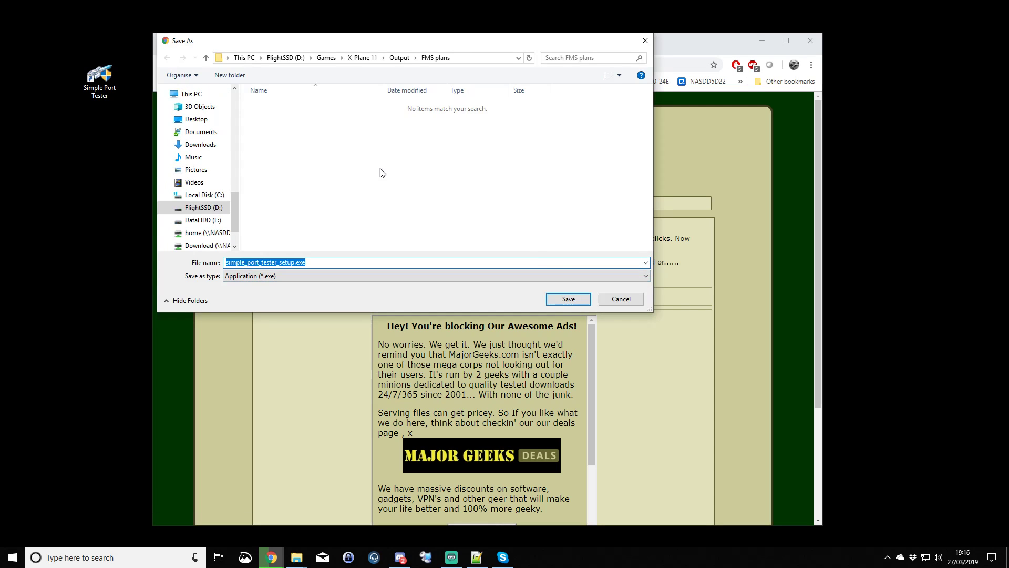
pyautogui.click(368, 58)
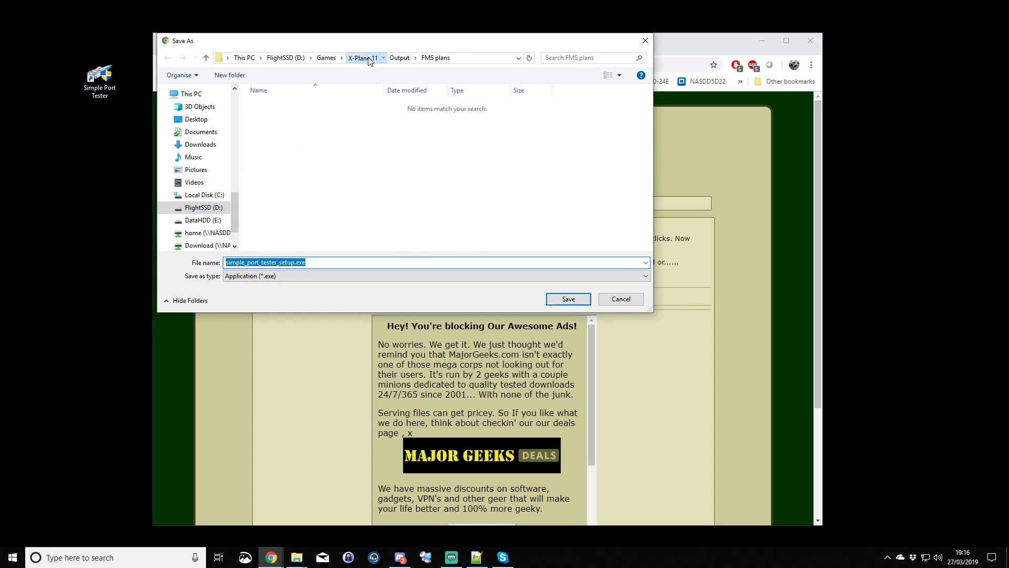
pyautogui.click(326, 59)
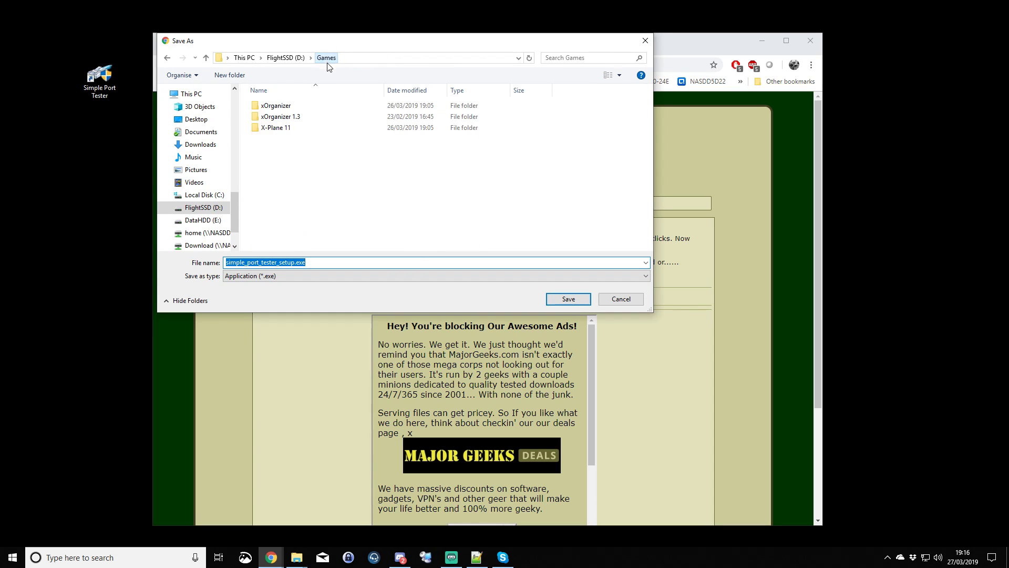
pyautogui.click(286, 59)
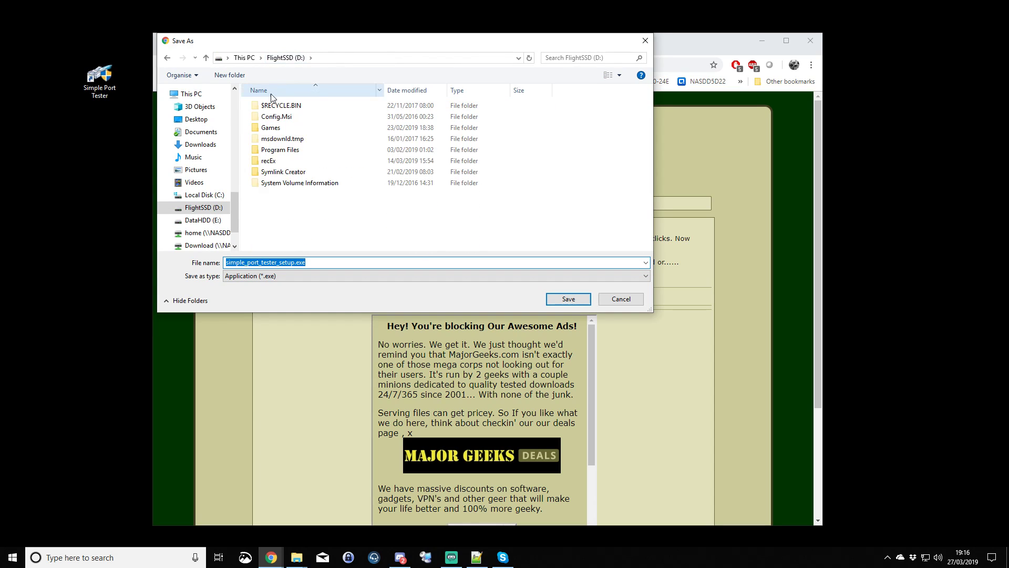
pyautogui.click(210, 245)
pyautogui.doubleClick(270, 139)
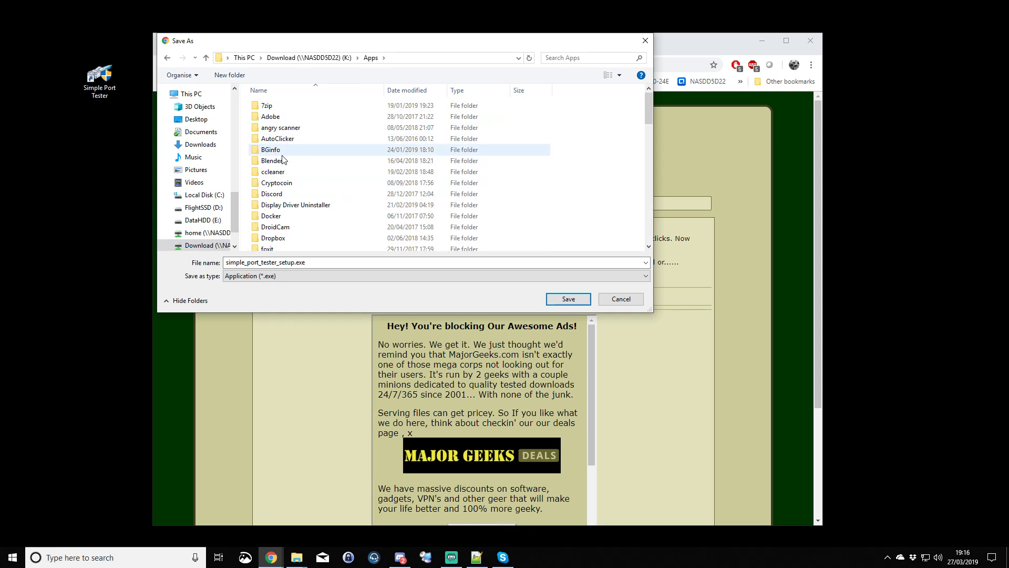
# Step: Browse the save location to the Game Updates > Flight Sim > X Plane folder on the network Download drive
pyautogui.click(208, 245)
pyautogui.doubleClick(281, 171)
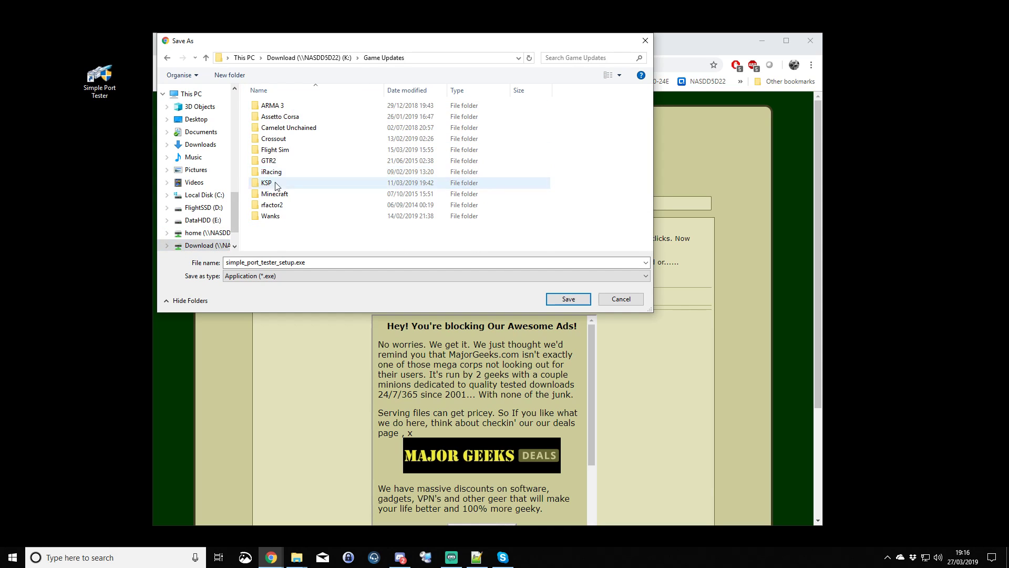
pyautogui.doubleClick(284, 150)
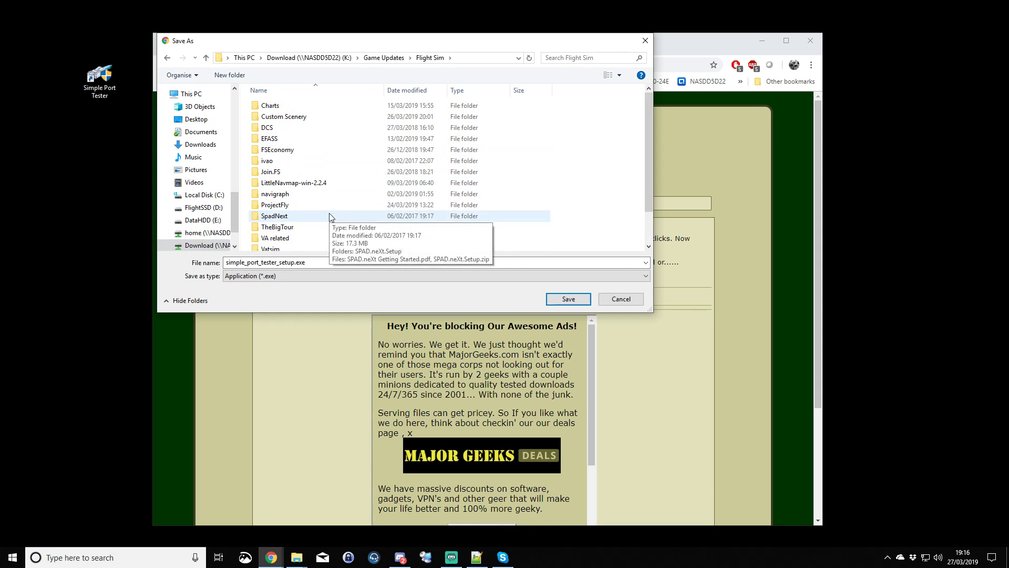
pyautogui.scroll(-1, 337, 223)
pyautogui.doubleClick(273, 225)
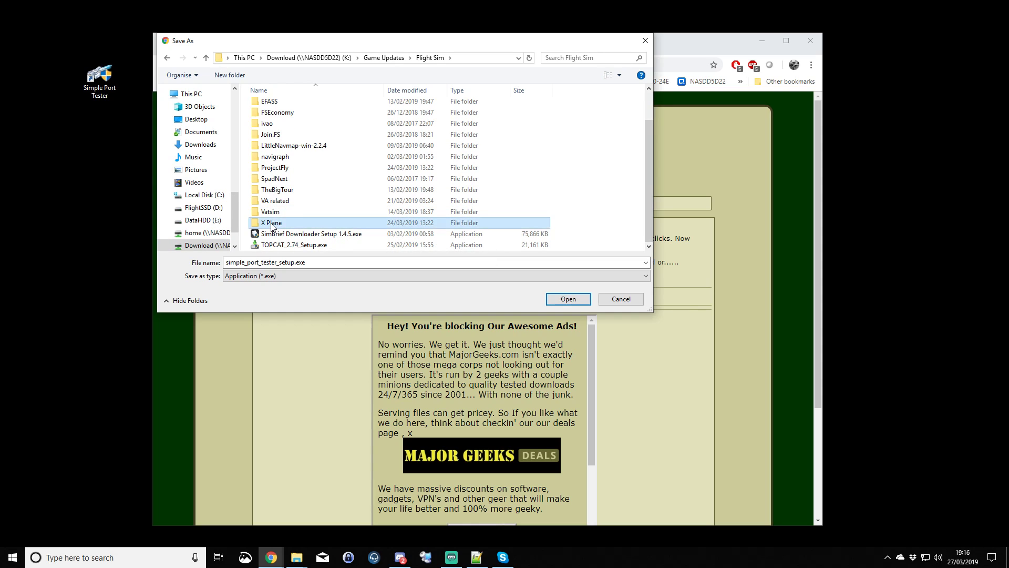
pyautogui.scroll(-3, 271, 226)
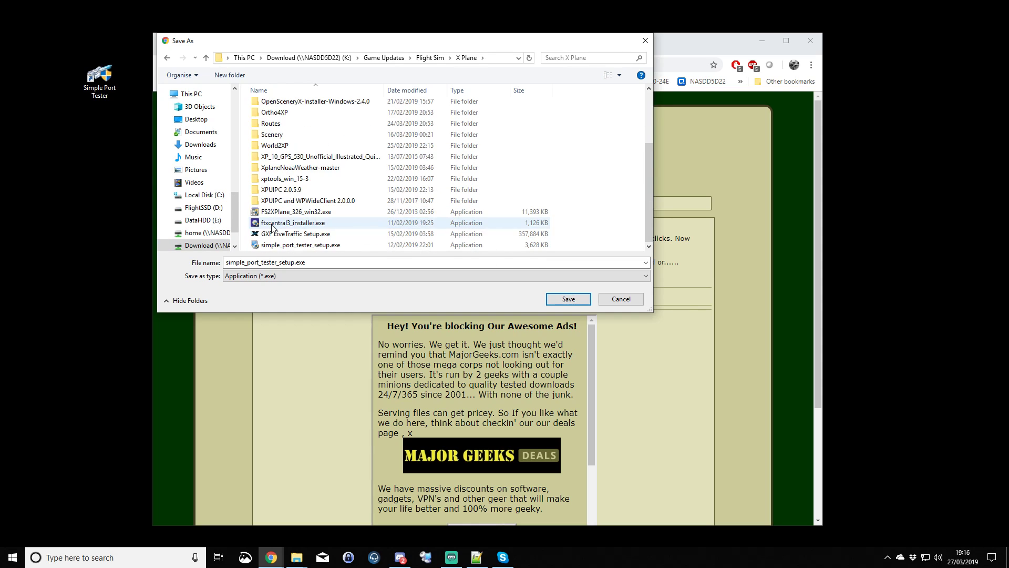
pyautogui.scroll(3, 270, 155)
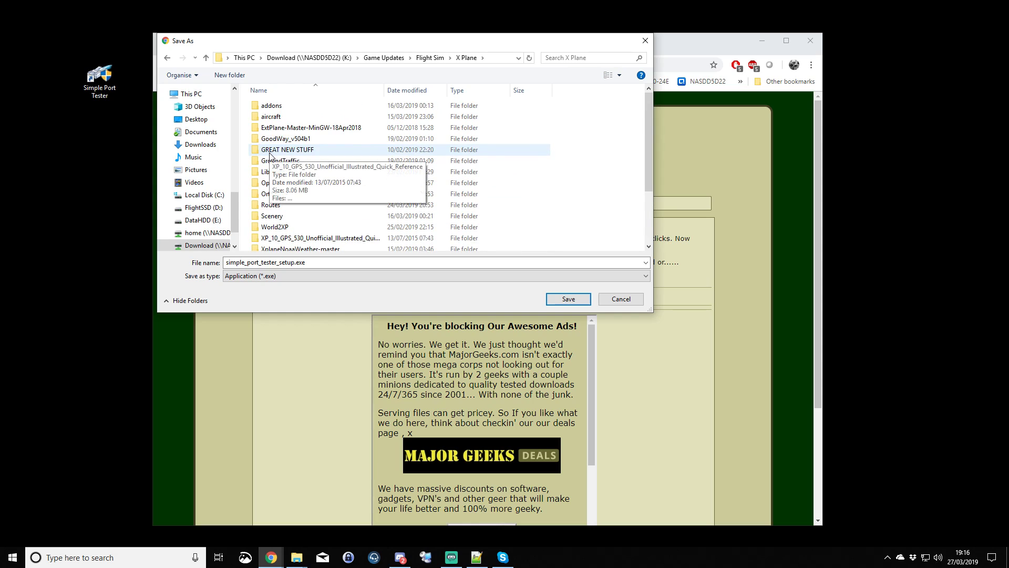
pyautogui.scroll(-2, 269, 156)
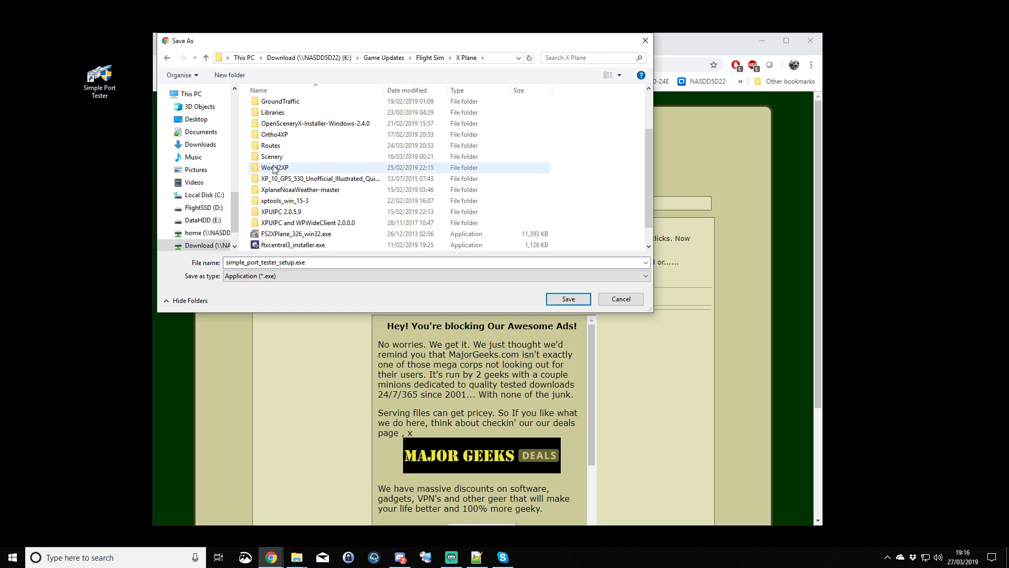
pyautogui.scroll(1, 274, 169)
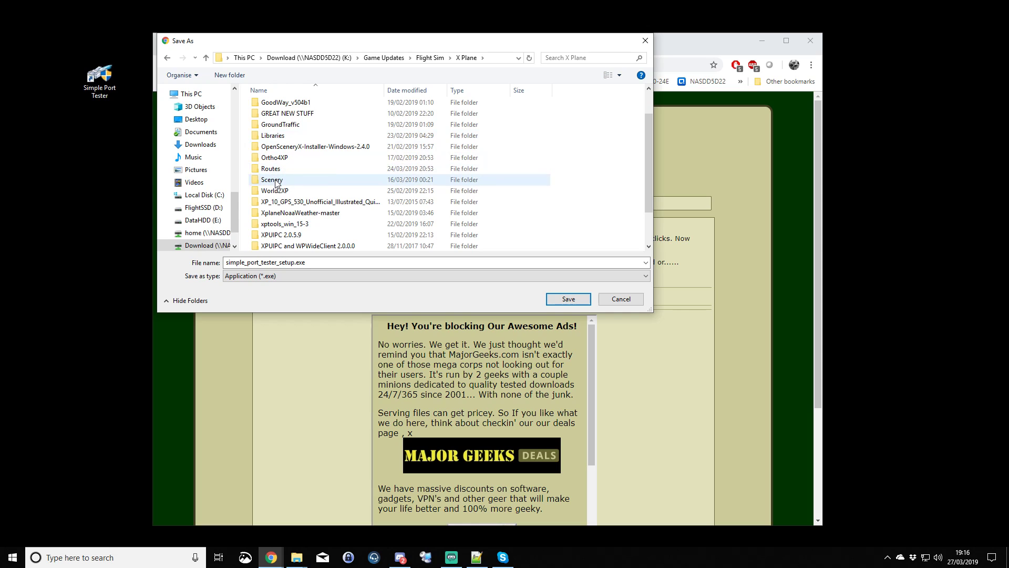
pyautogui.scroll(1, 277, 192)
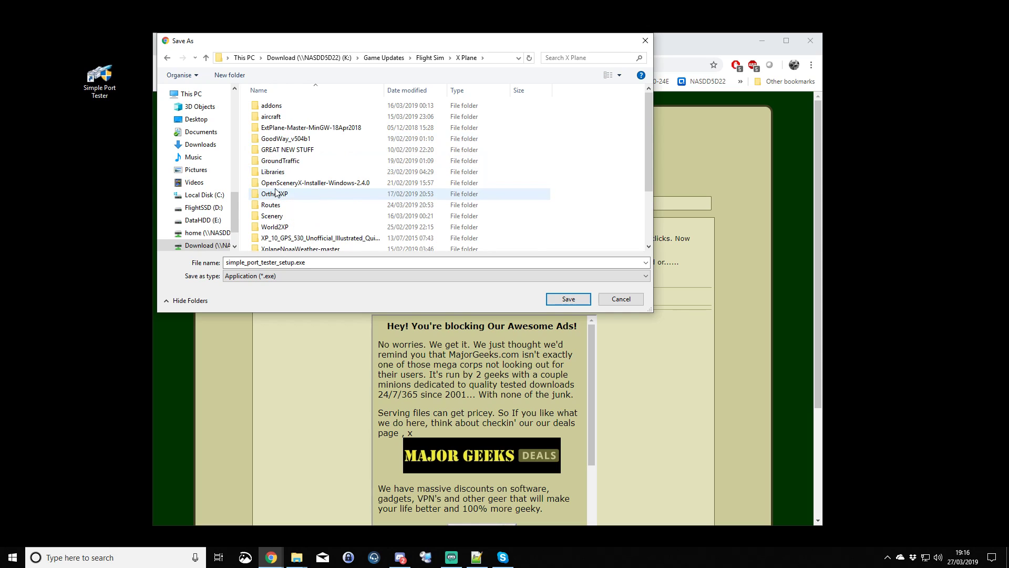
# Step: Save simple_port_tester_setup.exe in the smartcopilot2 folder inside addons
pyautogui.doubleClick(273, 109)
pyautogui.scroll(-4, 273, 193)
pyautogui.scroll(-3, 274, 193)
pyautogui.click(274, 214)
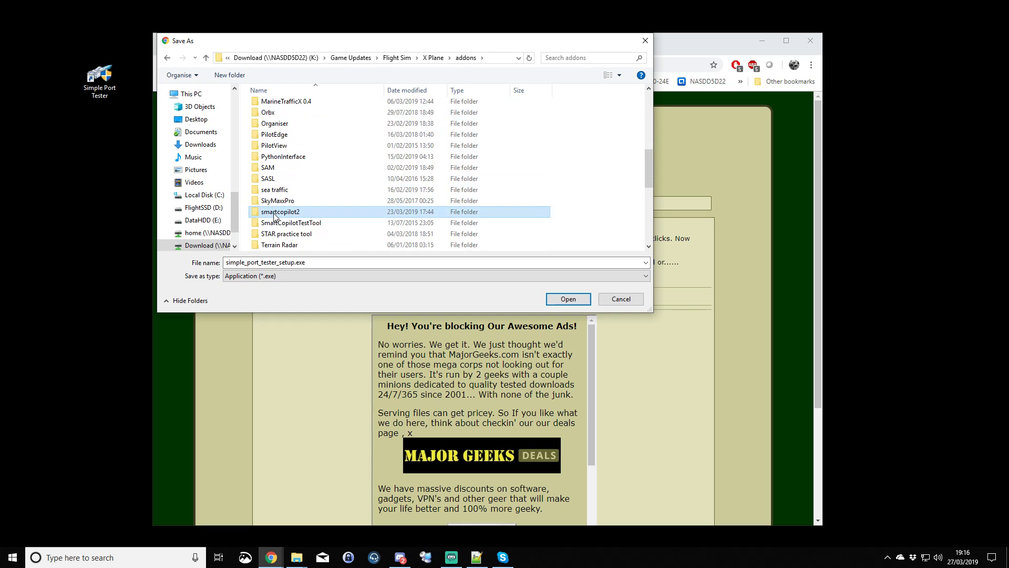
pyautogui.doubleClick(274, 213)
pyautogui.click(561, 299)
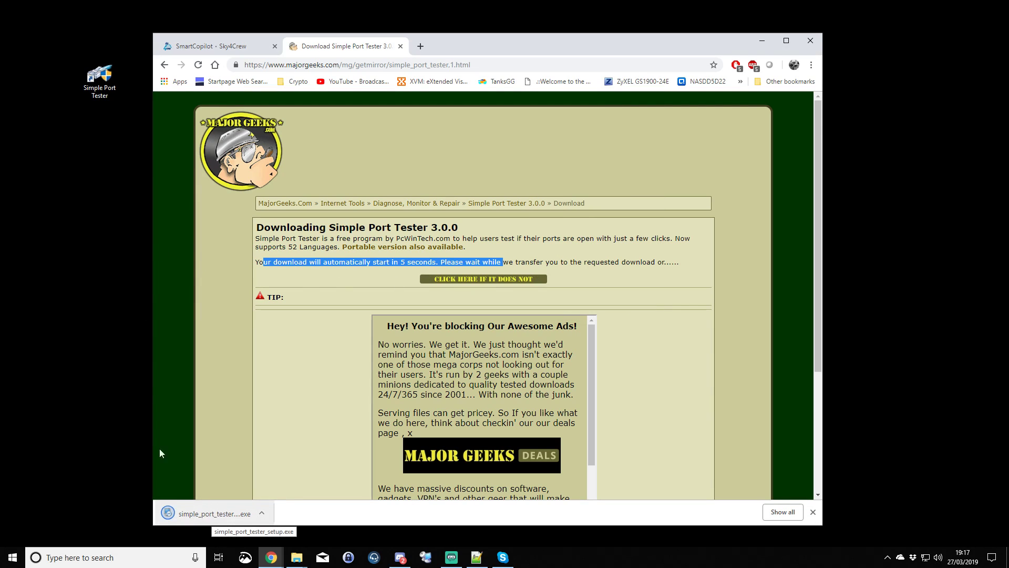
# Step: Launch Simple Port Tester, then close the MajorGeeks download page and minimise the browser
pyautogui.click(229, 511)
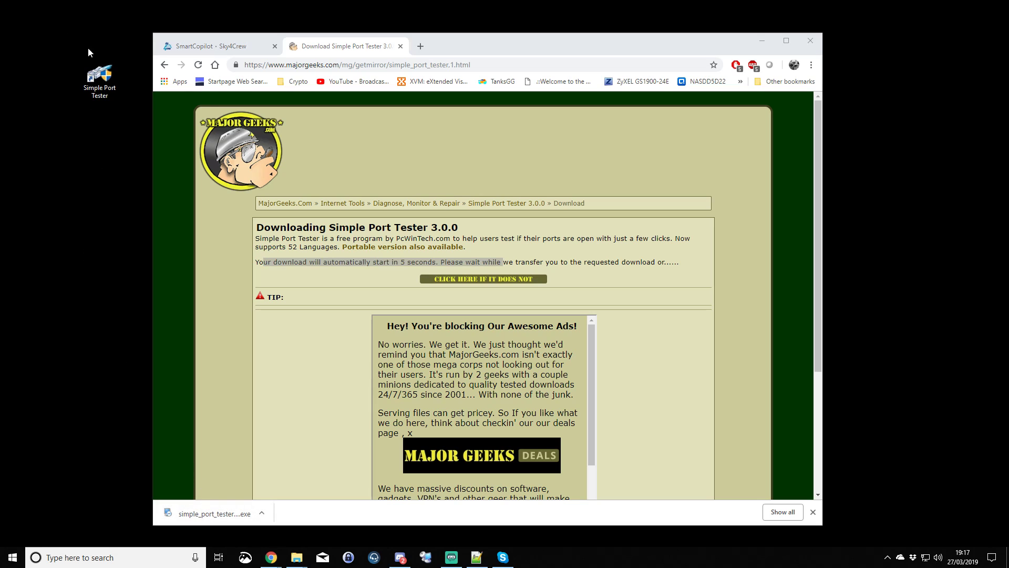
pyautogui.click(400, 46)
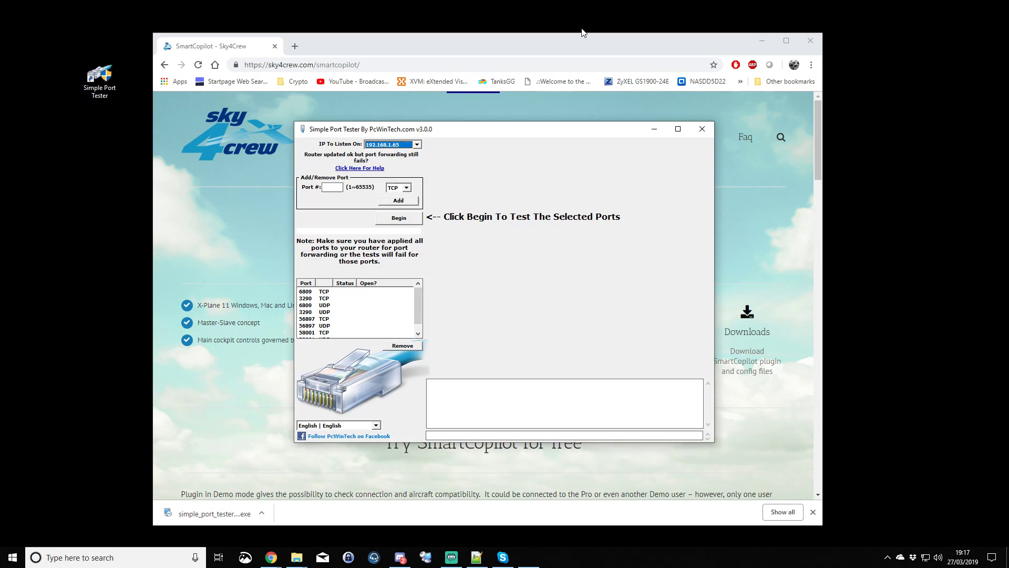
pyautogui.click(761, 41)
# Step: Move the Simple Port Tester window closer to its desktop shortcut and enlarge it
pyautogui.moveTo(506, 133); pyautogui.dragTo(369, 61)
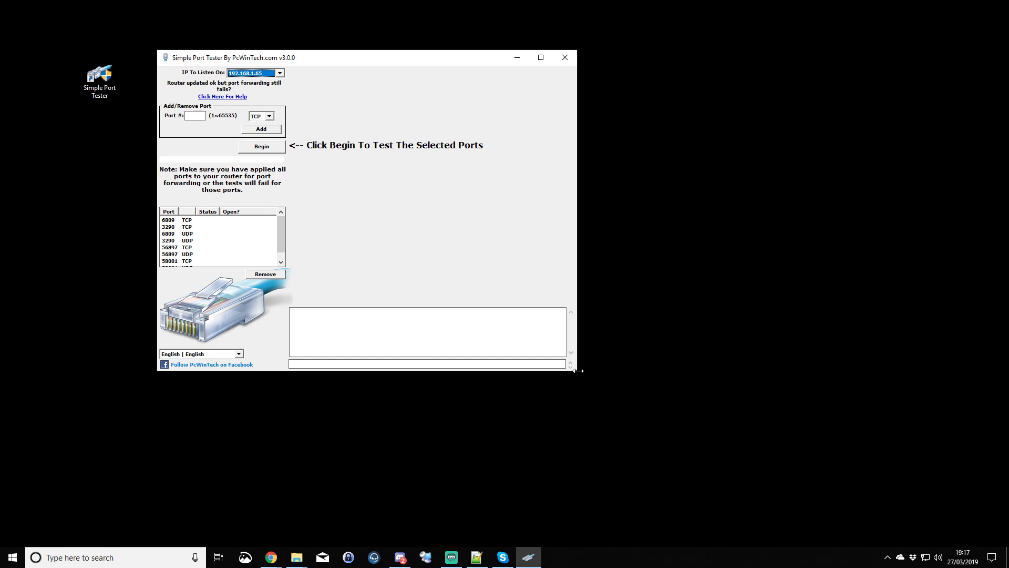
pyautogui.moveTo(578, 371); pyautogui.dragTo(676, 444)
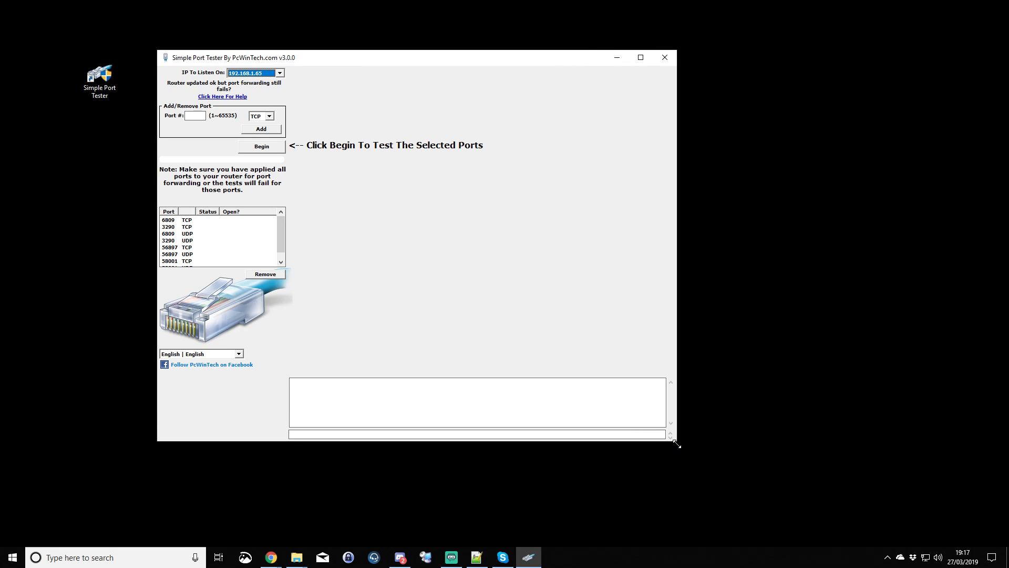
pyautogui.click(192, 118)
# Step: Check which addresses are offered for IP To Listen On in Simple Port Tester
pyautogui.click(252, 75)
pyautogui.click(252, 75)
pyautogui.click(253, 75)
pyautogui.click(252, 75)
pyautogui.click(241, 77)
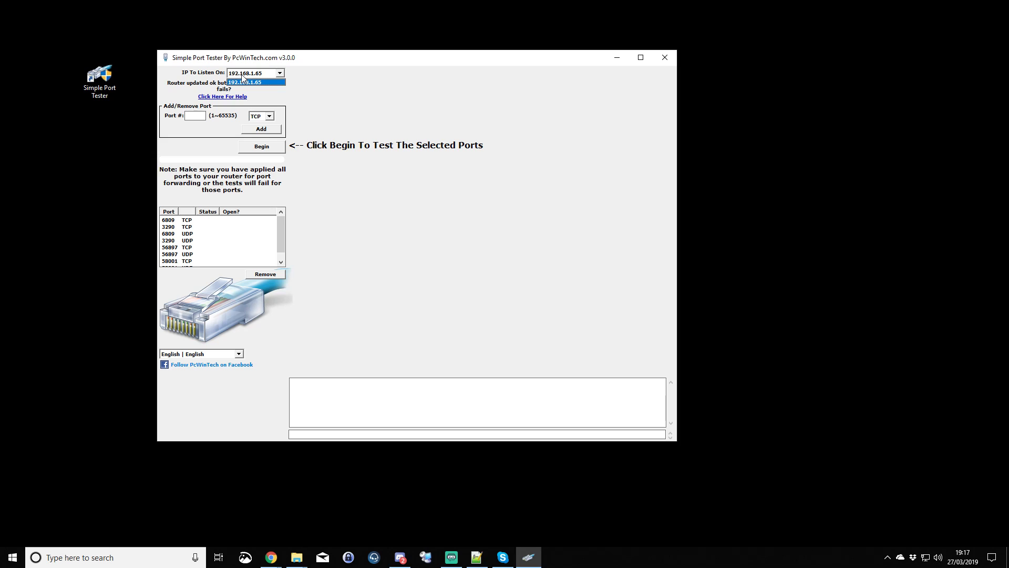
pyautogui.click(243, 76)
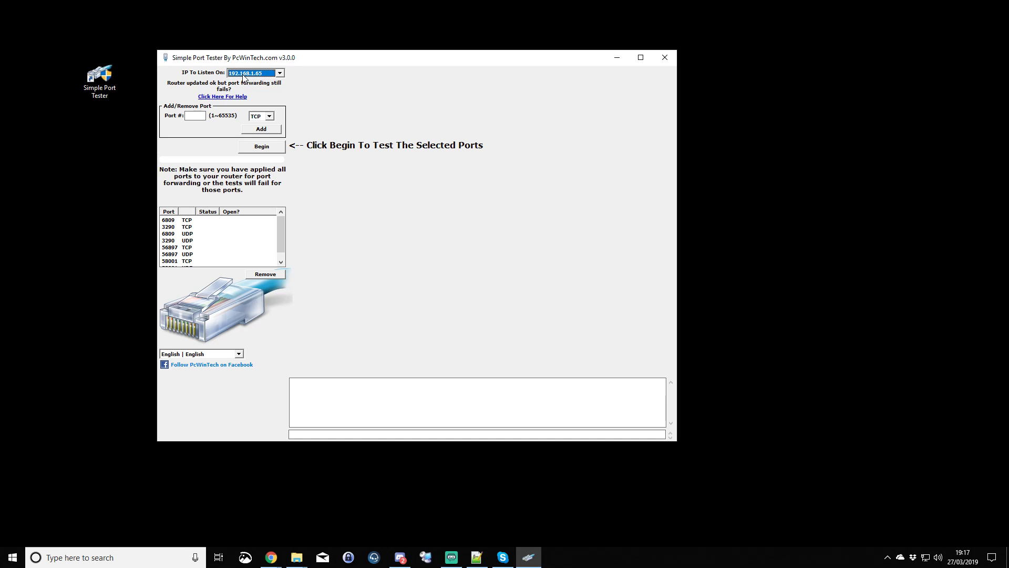
pyautogui.click(243, 77)
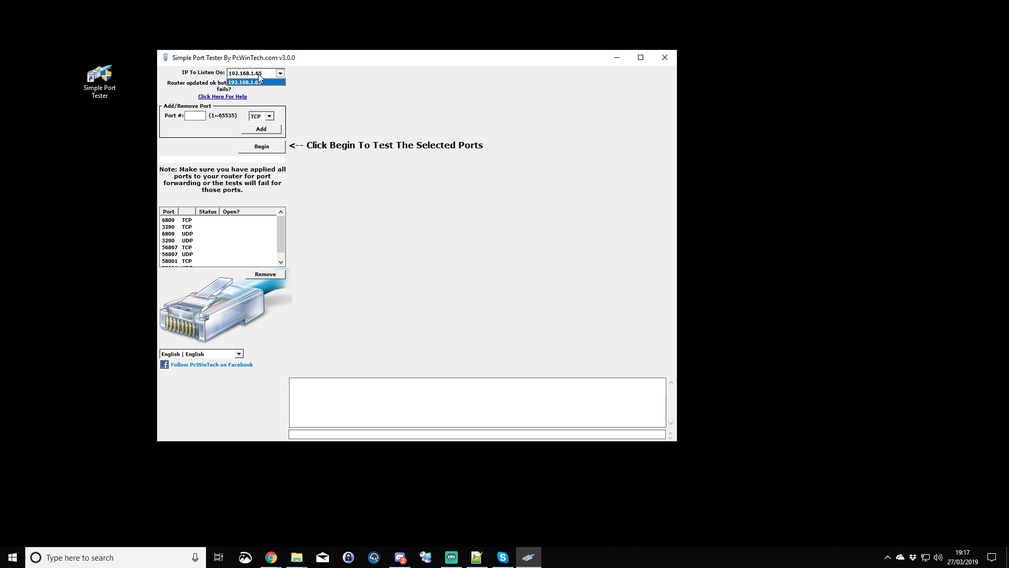
pyautogui.click(245, 75)
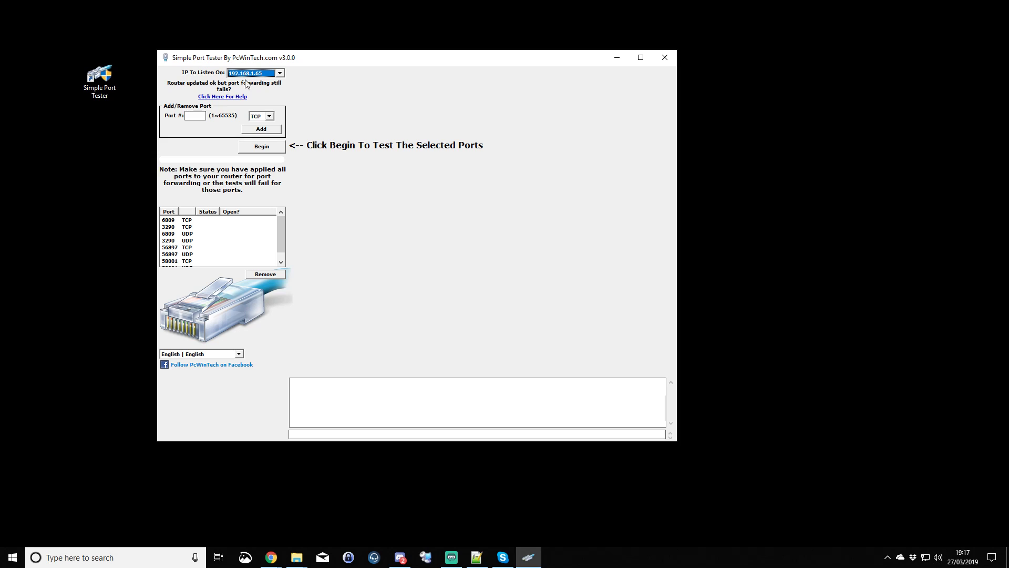
# Step: Enter port number 56897 and try to add it as a TCP port to the test list
pyautogui.click(195, 115)
pyautogui.write('56897')
pyautogui.moveTo(203, 114); pyautogui.dragTo(183, 112)
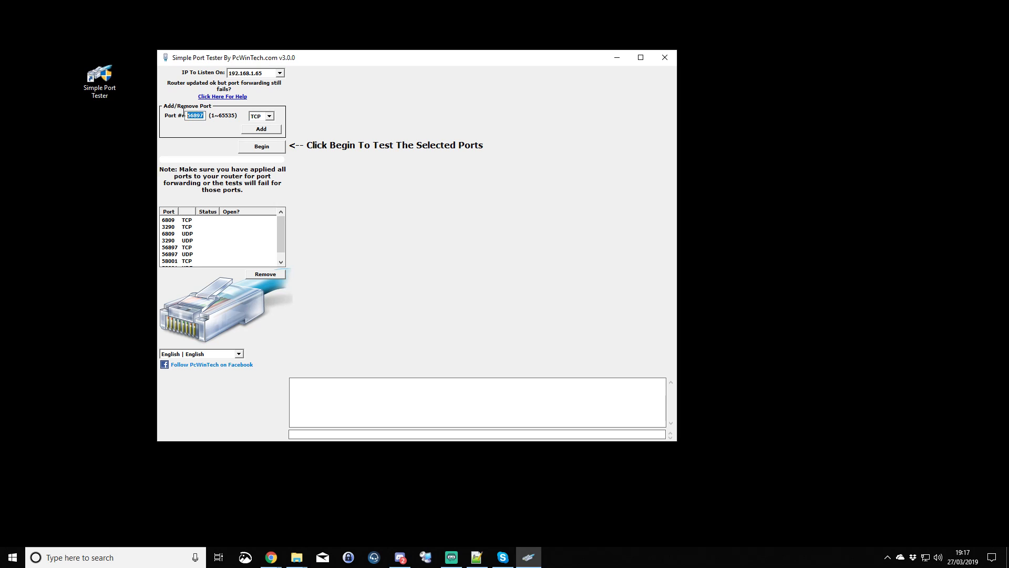
pyautogui.click(264, 130)
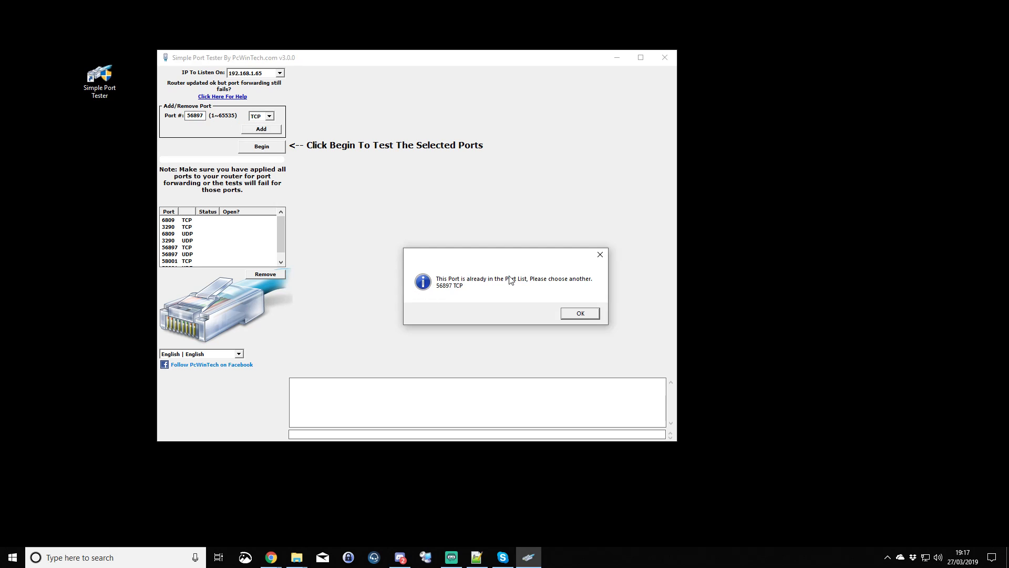
pyautogui.click(579, 315)
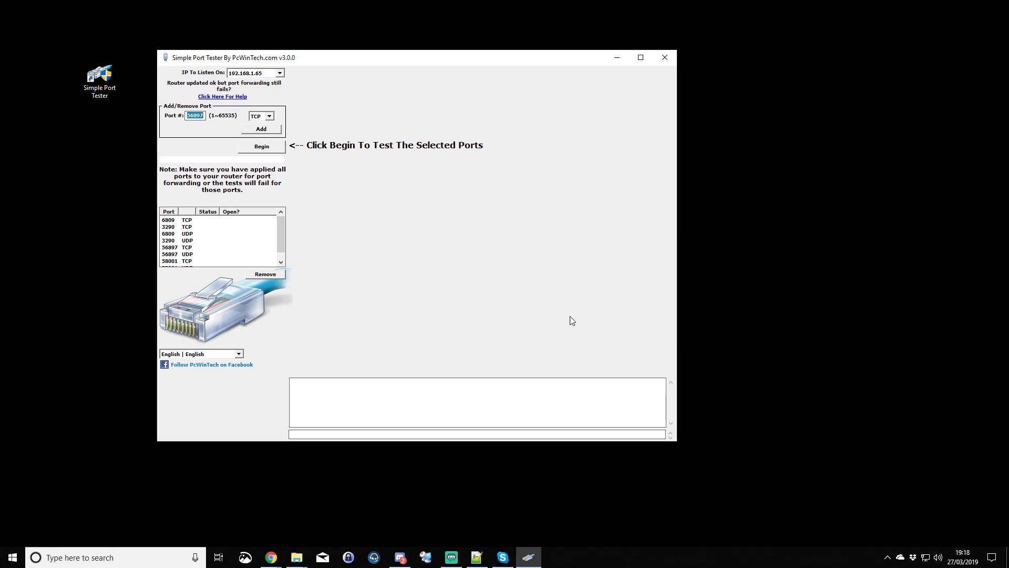
# Step: Remove the TCP and UDP entries for port 56897 from the port list
pyautogui.click(171, 248)
pyautogui.click(277, 277)
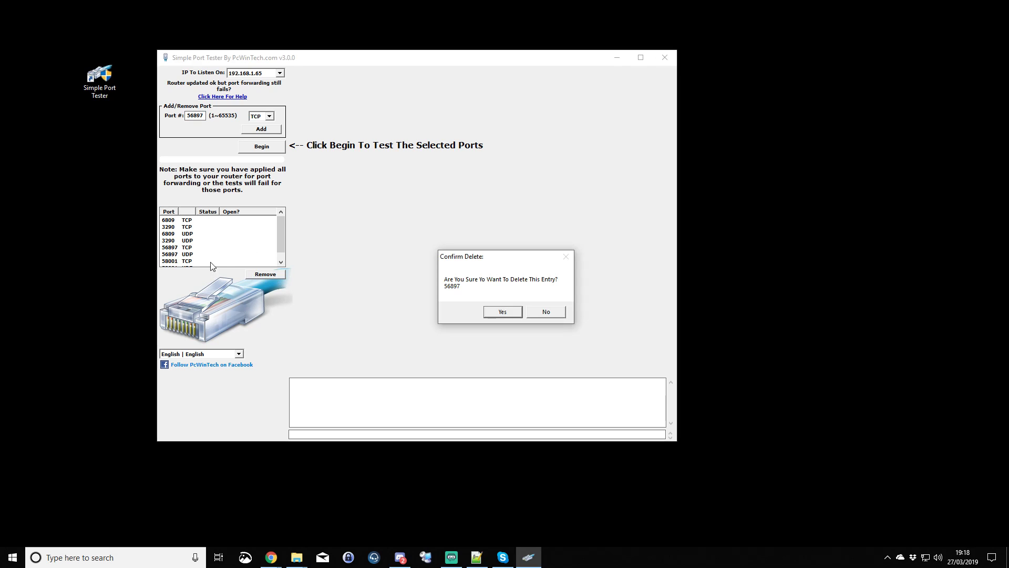
pyautogui.click(505, 311)
pyautogui.click(173, 247)
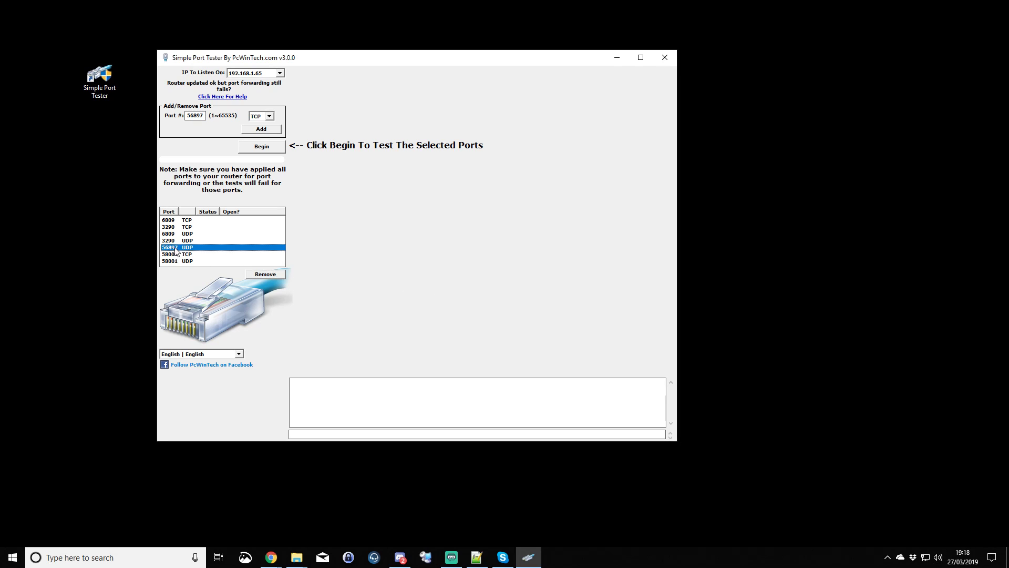
pyautogui.click(279, 274)
pyautogui.click(508, 310)
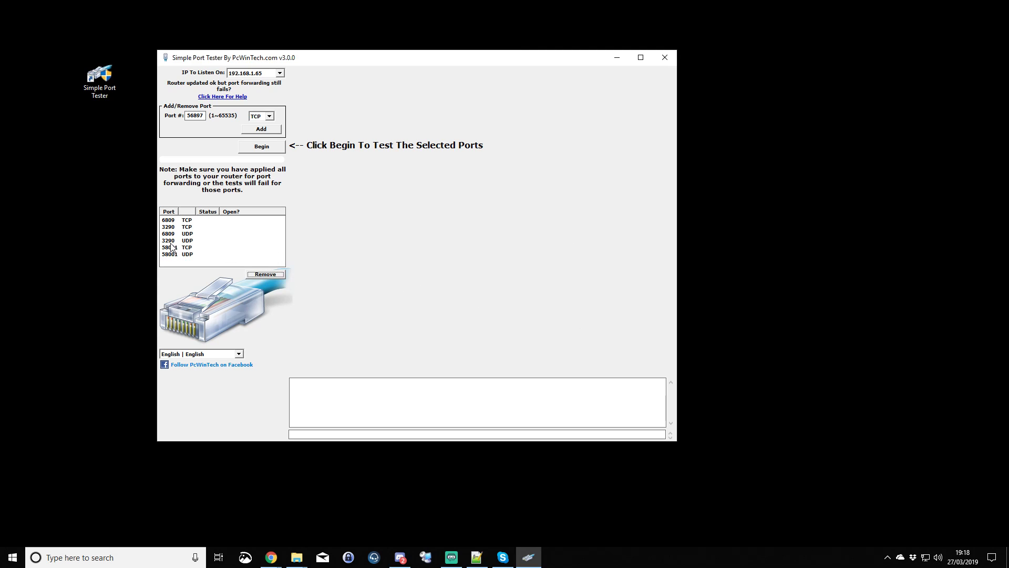
# Step: Delete both port 58001 entries, TCP and UDP, from the port list
pyautogui.click(172, 247)
pyautogui.click(259, 275)
pyautogui.click(502, 312)
pyautogui.click(174, 247)
pyautogui.click(265, 274)
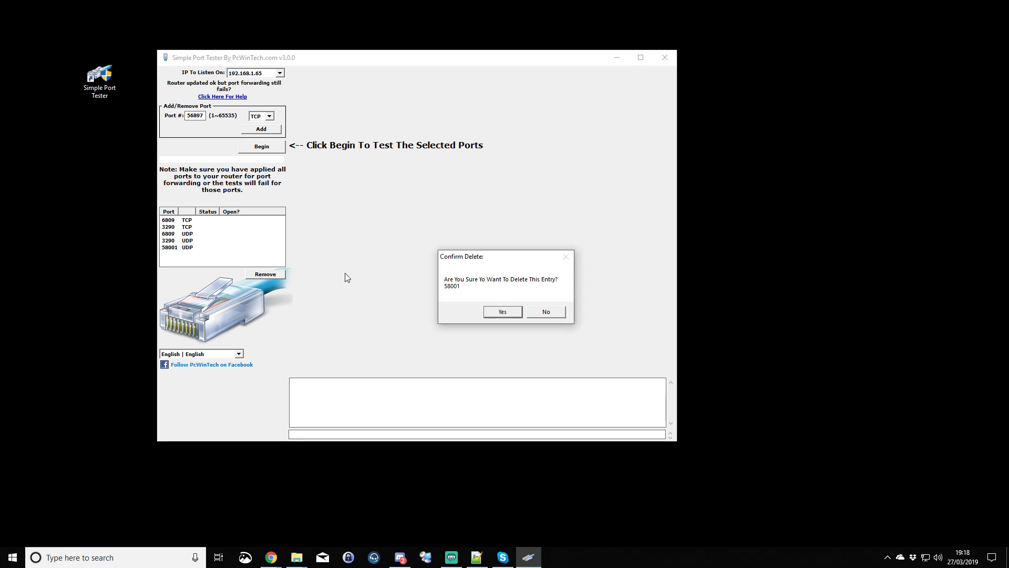
pyautogui.click(506, 313)
# Step: Remove the UDP entries for ports 3290 and 6809 from the port list
pyautogui.click(184, 241)
pyautogui.click(265, 274)
pyautogui.click(504, 311)
pyautogui.click(187, 233)
pyautogui.click(268, 275)
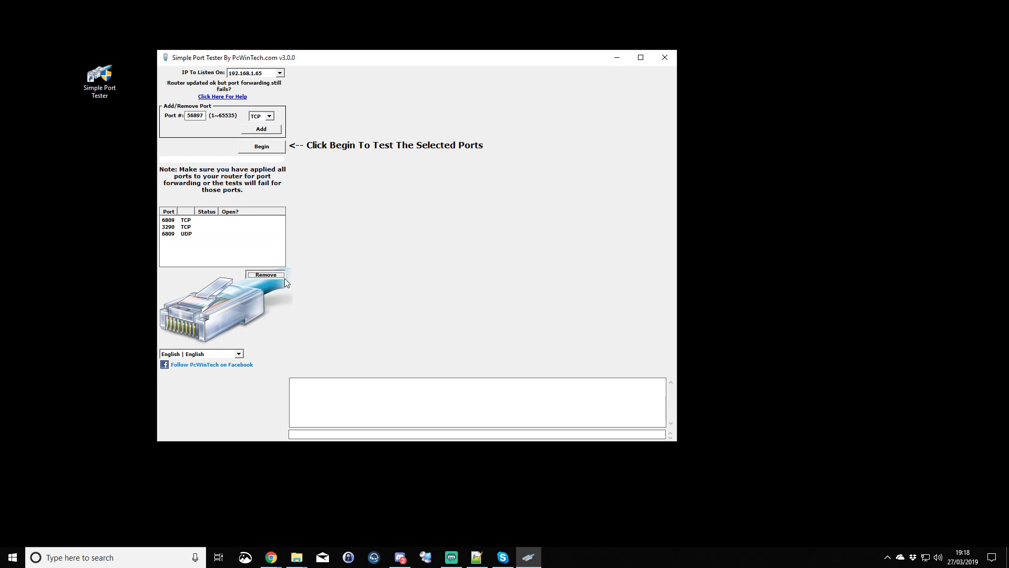
pyautogui.click(504, 311)
# Step: Clear the remaining TCP entries for ports 3290 and 6809 from the port list
pyautogui.click(264, 275)
pyautogui.click(186, 227)
pyautogui.click(266, 274)
pyautogui.click(503, 311)
pyautogui.click(177, 221)
pyautogui.click(270, 276)
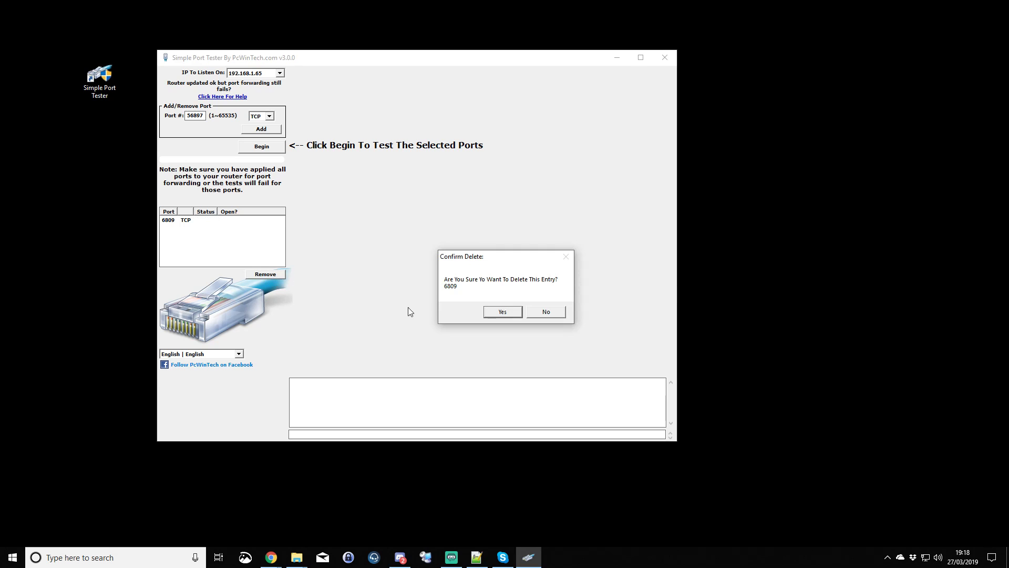
pyautogui.click(502, 311)
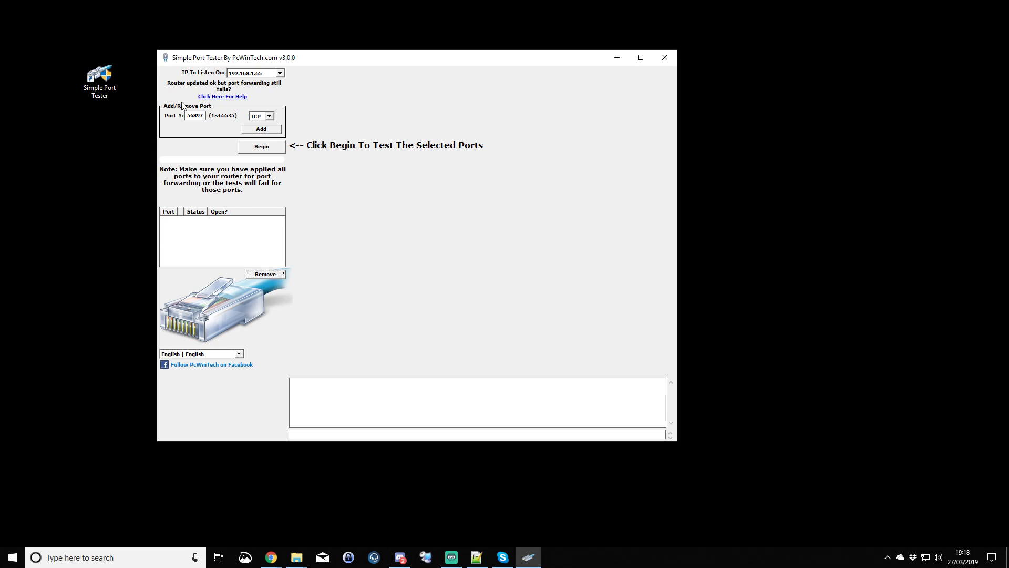
# Step: Add a TCP entry for port 56897 to the empty port list
pyautogui.moveTo(189, 115); pyautogui.dragTo(207, 115)
pyautogui.click(195, 116)
pyautogui.click(257, 116)
pyautogui.click(257, 116)
pyautogui.click(265, 130)
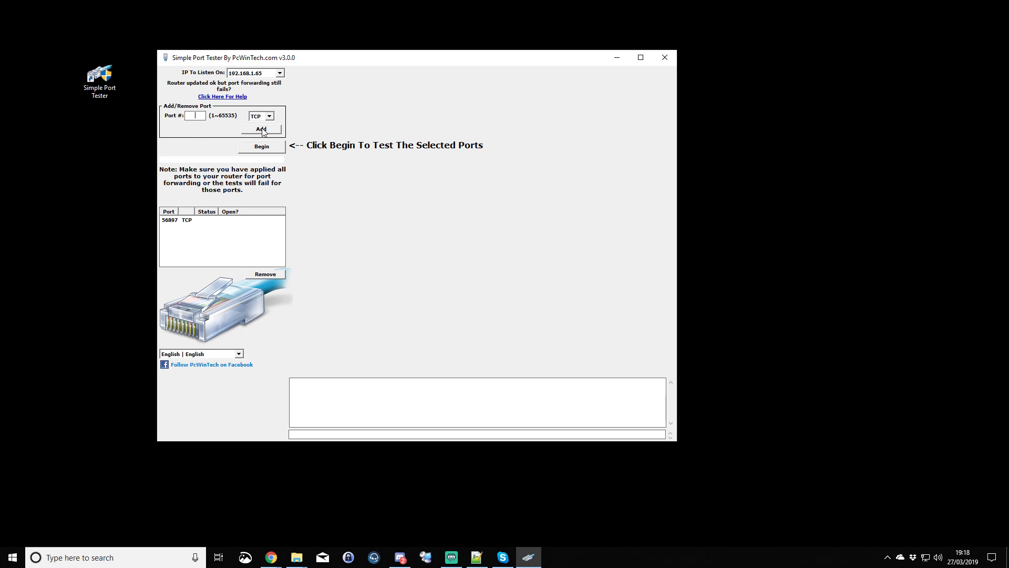
pyautogui.click(173, 219)
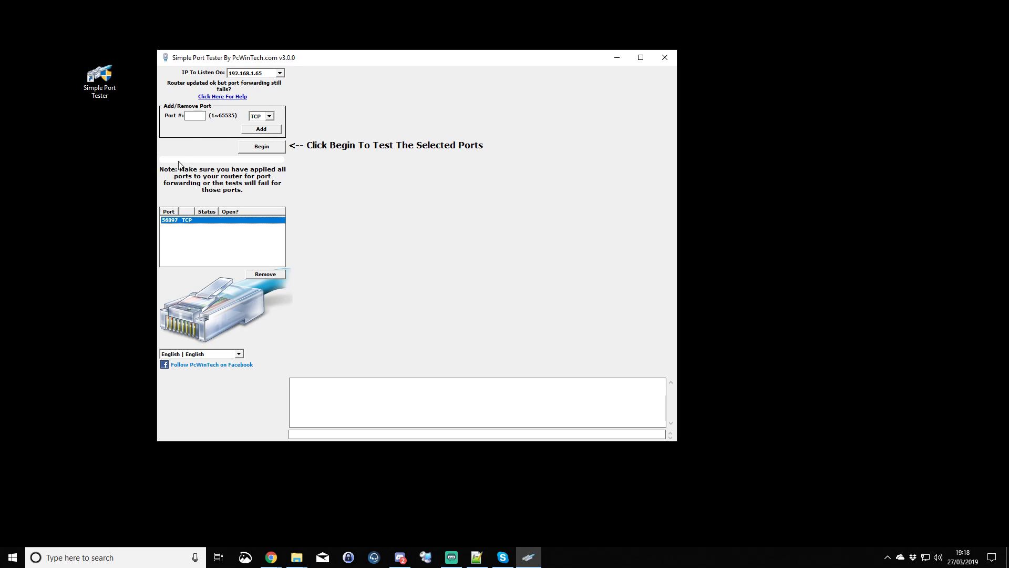
# Step: Add a UDP entry for port 56897 alongside the TCP one
pyautogui.click(195, 114)
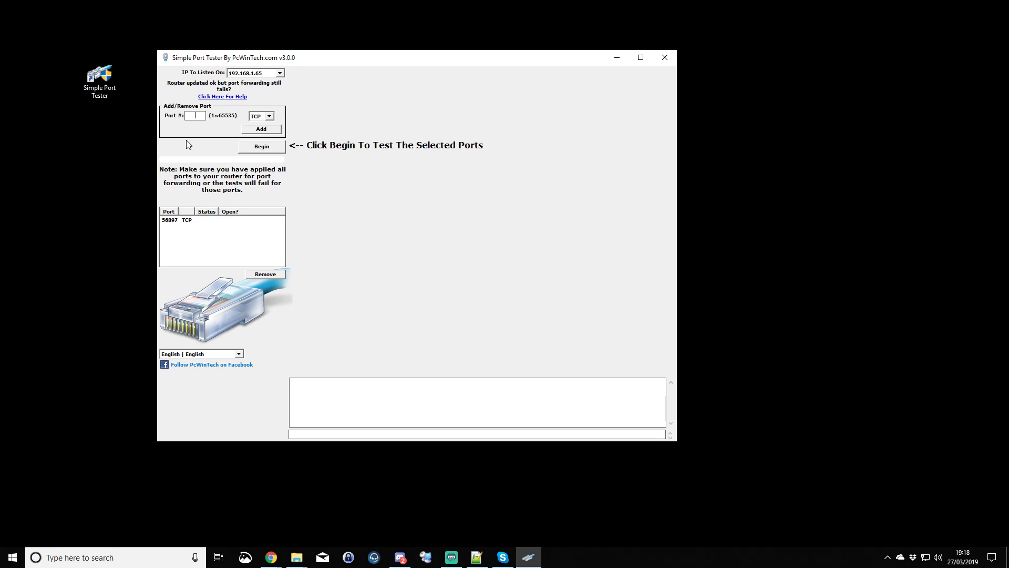
pyautogui.write('56897')
pyautogui.click(268, 115)
pyautogui.click(257, 130)
pyautogui.click(261, 130)
# Step: Check the port numbers of the TCP and UDP entries in the port list
pyautogui.click(169, 220)
pyautogui.click(168, 232)
pyautogui.click(169, 220)
pyautogui.click(170, 226)
pyautogui.click(170, 219)
pyautogui.click(170, 227)
pyautogui.click(170, 219)
pyautogui.click(170, 227)
pyautogui.click(170, 219)
pyautogui.click(169, 226)
pyautogui.click(170, 220)
pyautogui.click(169, 227)
# Step: Run the port test on the TCP and UDP entries for port 56897
pyautogui.click(187, 221)
pyautogui.click(188, 227)
pyautogui.click(259, 147)
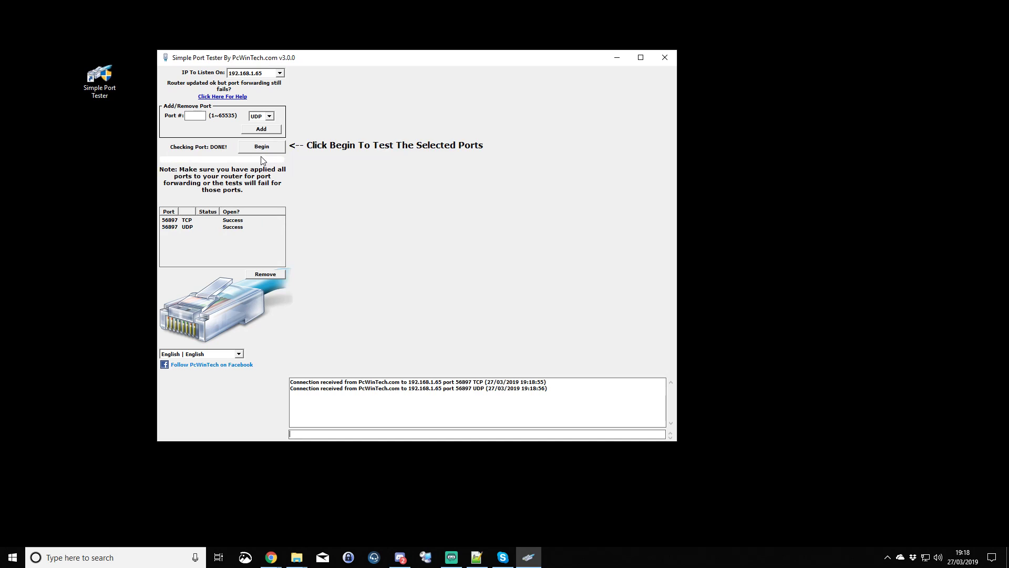
# Step: Examine the open status reported for the TCP and UDP entries of port 56897
pyautogui.click(245, 221)
pyautogui.click(237, 226)
pyautogui.click(237, 220)
pyautogui.click(237, 227)
pyautogui.click(237, 220)
pyautogui.click(237, 226)
pyautogui.click(237, 220)
pyautogui.click(236, 227)
pyautogui.click(237, 220)
pyautogui.click(237, 227)
pyautogui.click(237, 221)
pyautogui.click(239, 227)
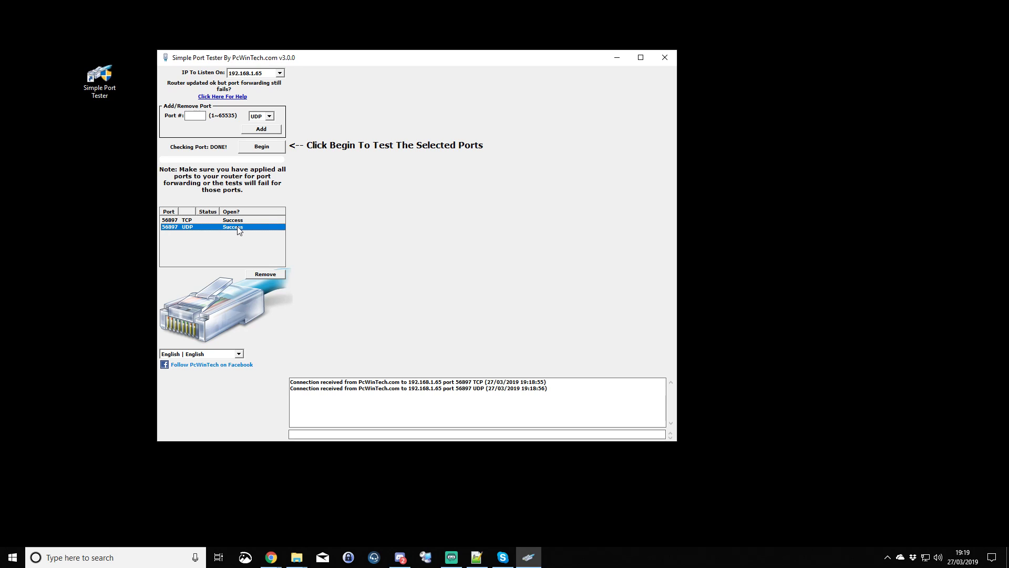
pyautogui.click(232, 220)
pyautogui.click(233, 227)
pyautogui.click(232, 220)
pyautogui.click(232, 228)
pyautogui.click(237, 220)
pyautogui.click(237, 228)
pyautogui.click(236, 220)
pyautogui.click(236, 228)
pyautogui.click(192, 115)
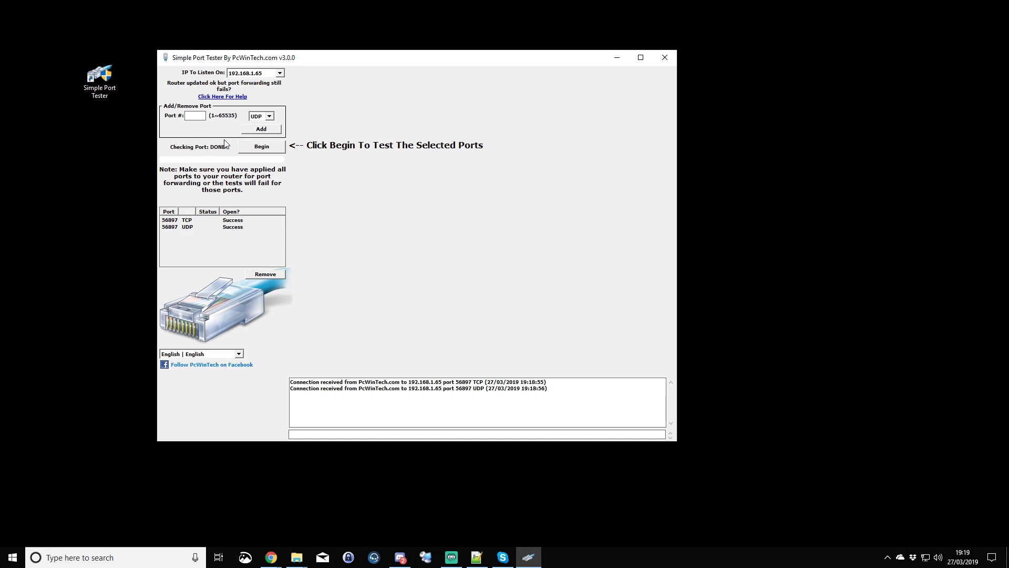
pyautogui.write('3')
pyautogui.click(172, 220)
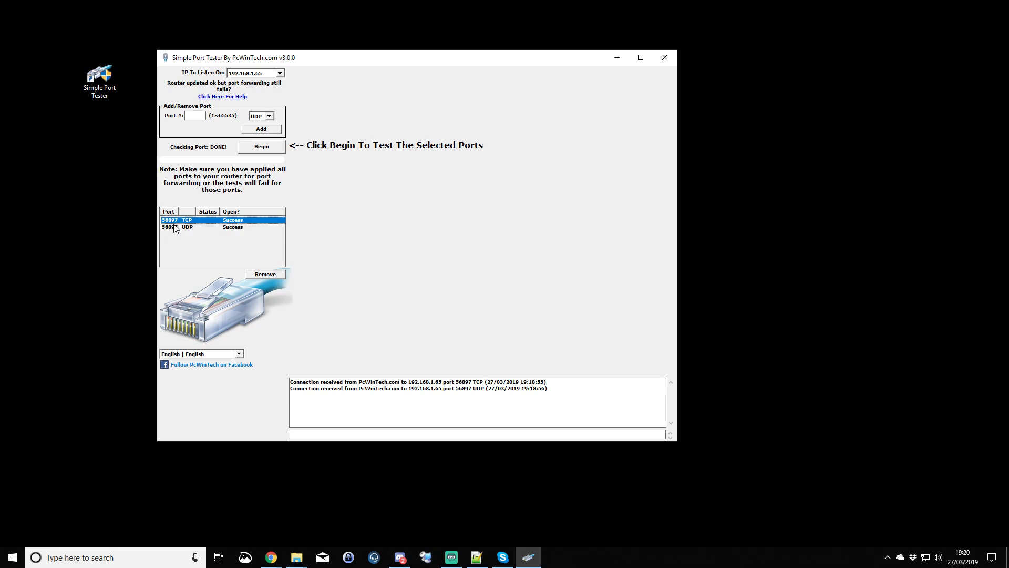
pyautogui.click(174, 227)
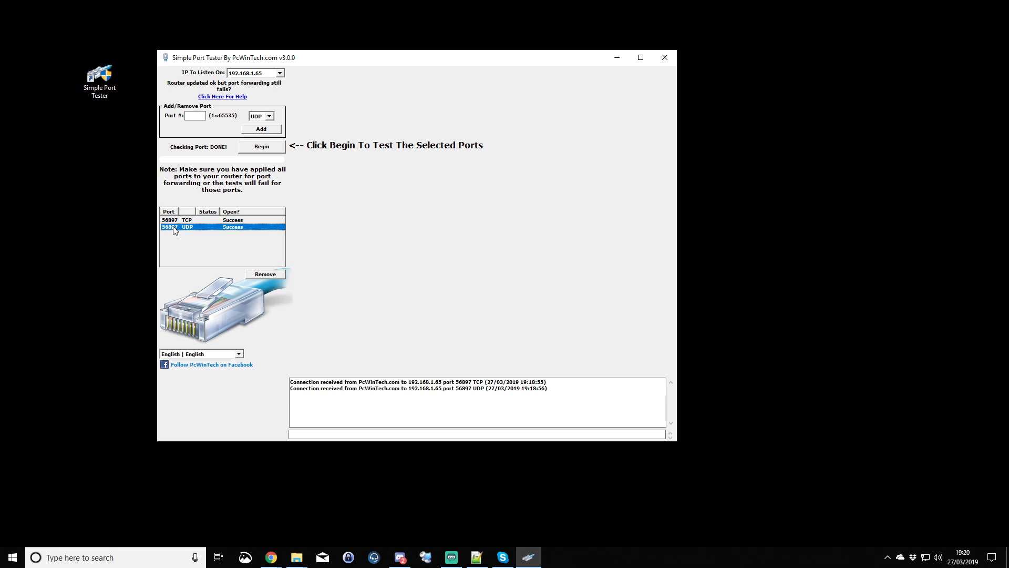